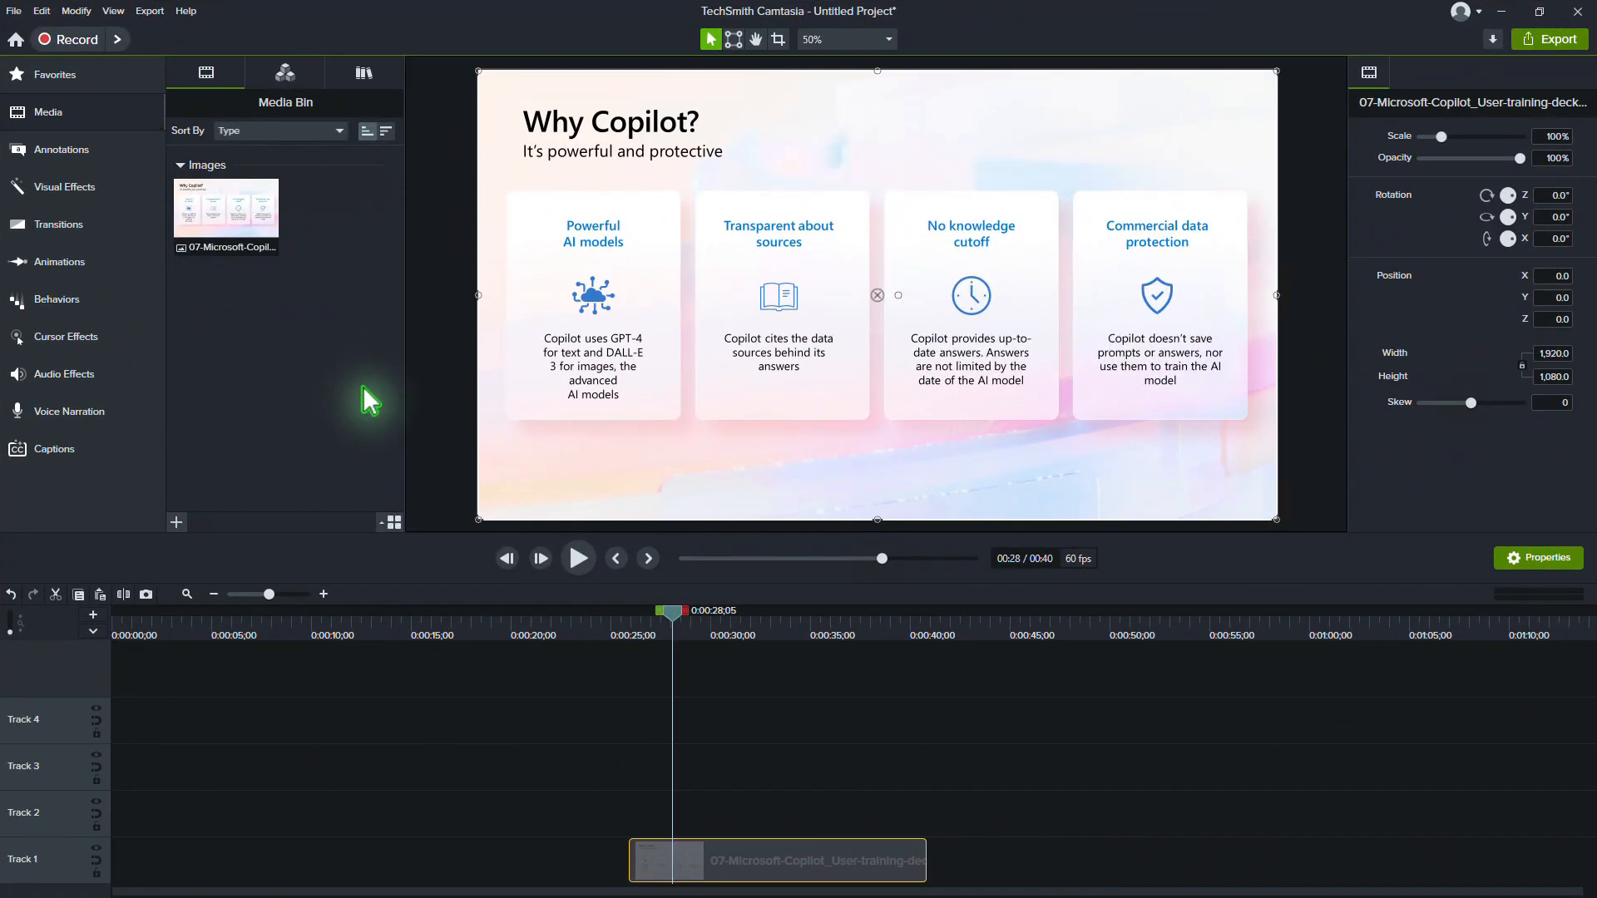
# - Apply the Mask effect to the slide image on Track 1 with a Rectangle shape and 64% opacity
pyautogui.click(115, 193)
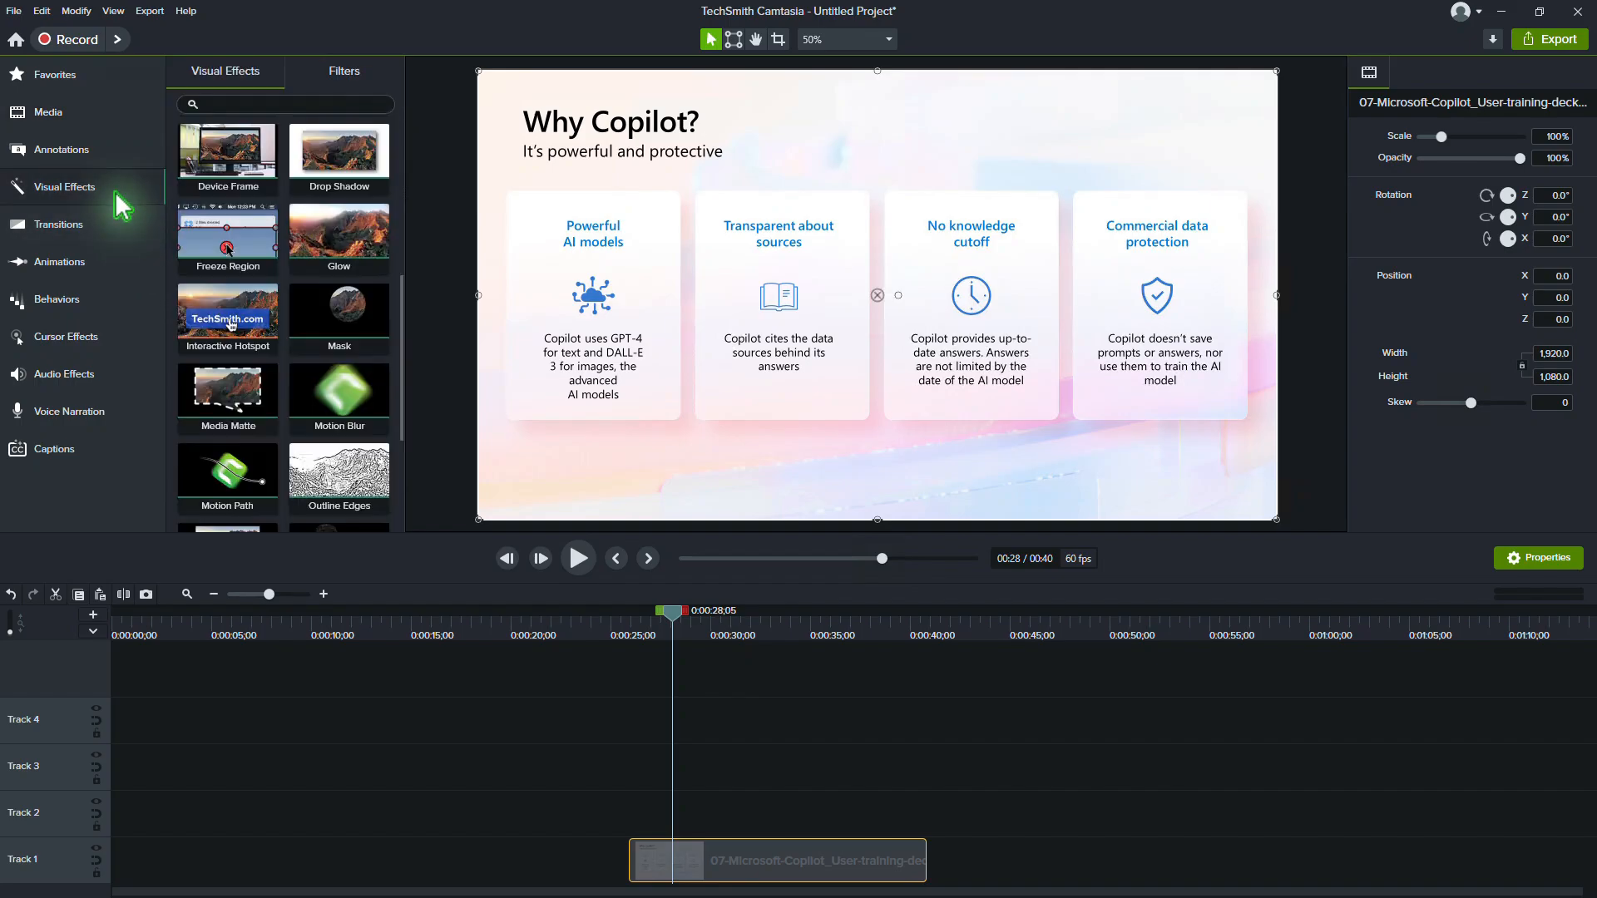
pyautogui.moveTo(337, 314); pyautogui.dragTo(725, 869)
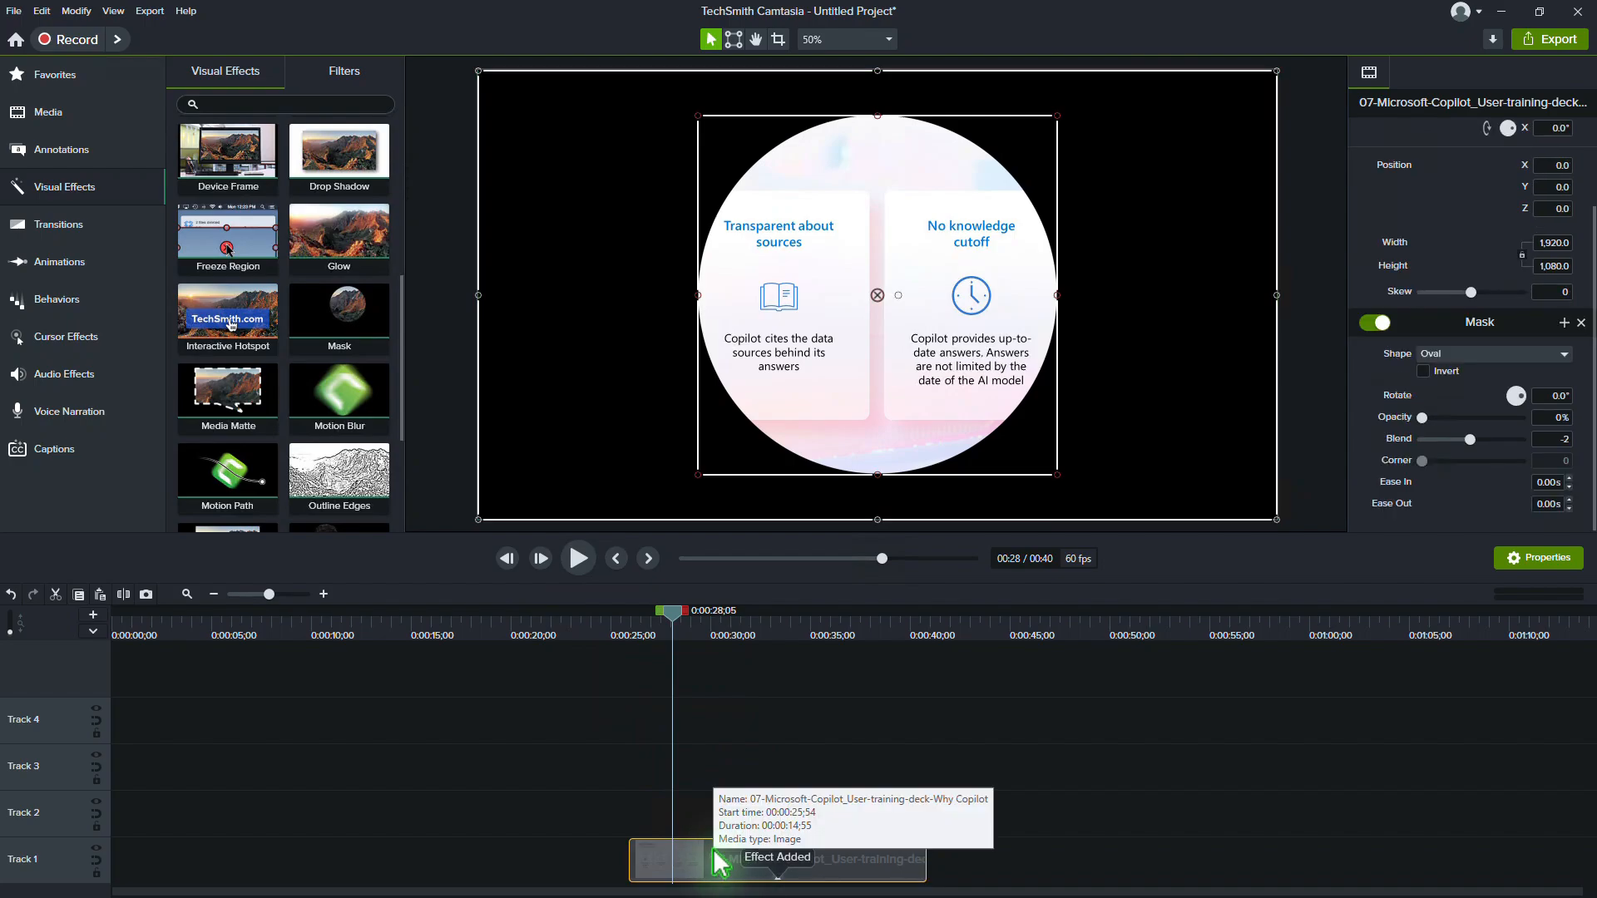
pyautogui.click(1470, 355)
pyautogui.click(1469, 391)
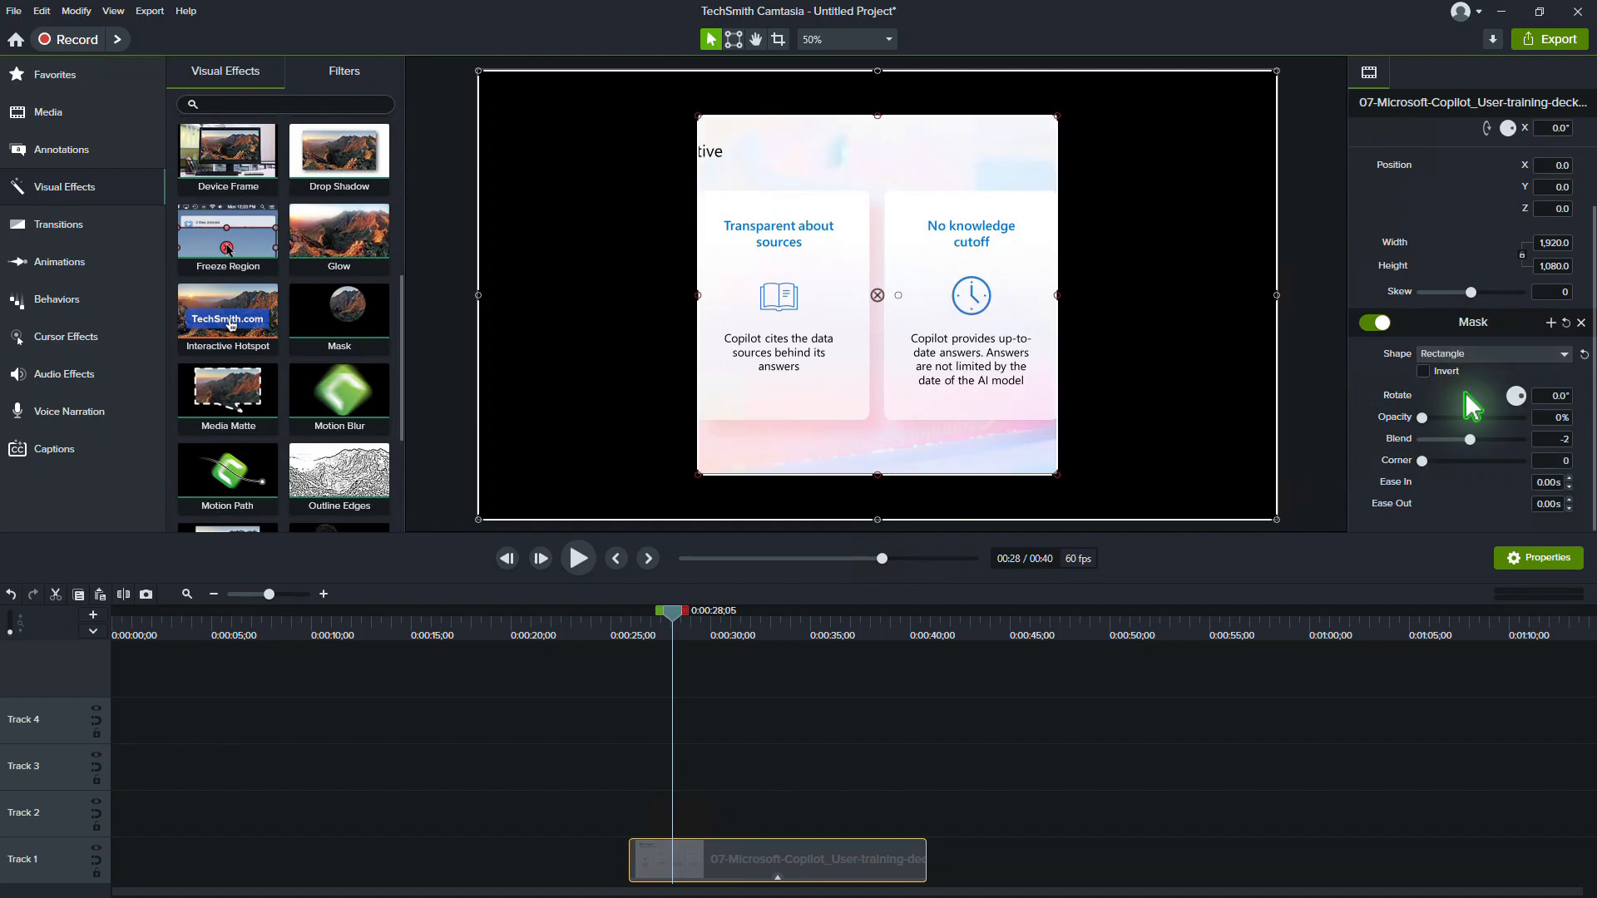
pyautogui.moveTo(1423, 417); pyautogui.dragTo(1487, 430)
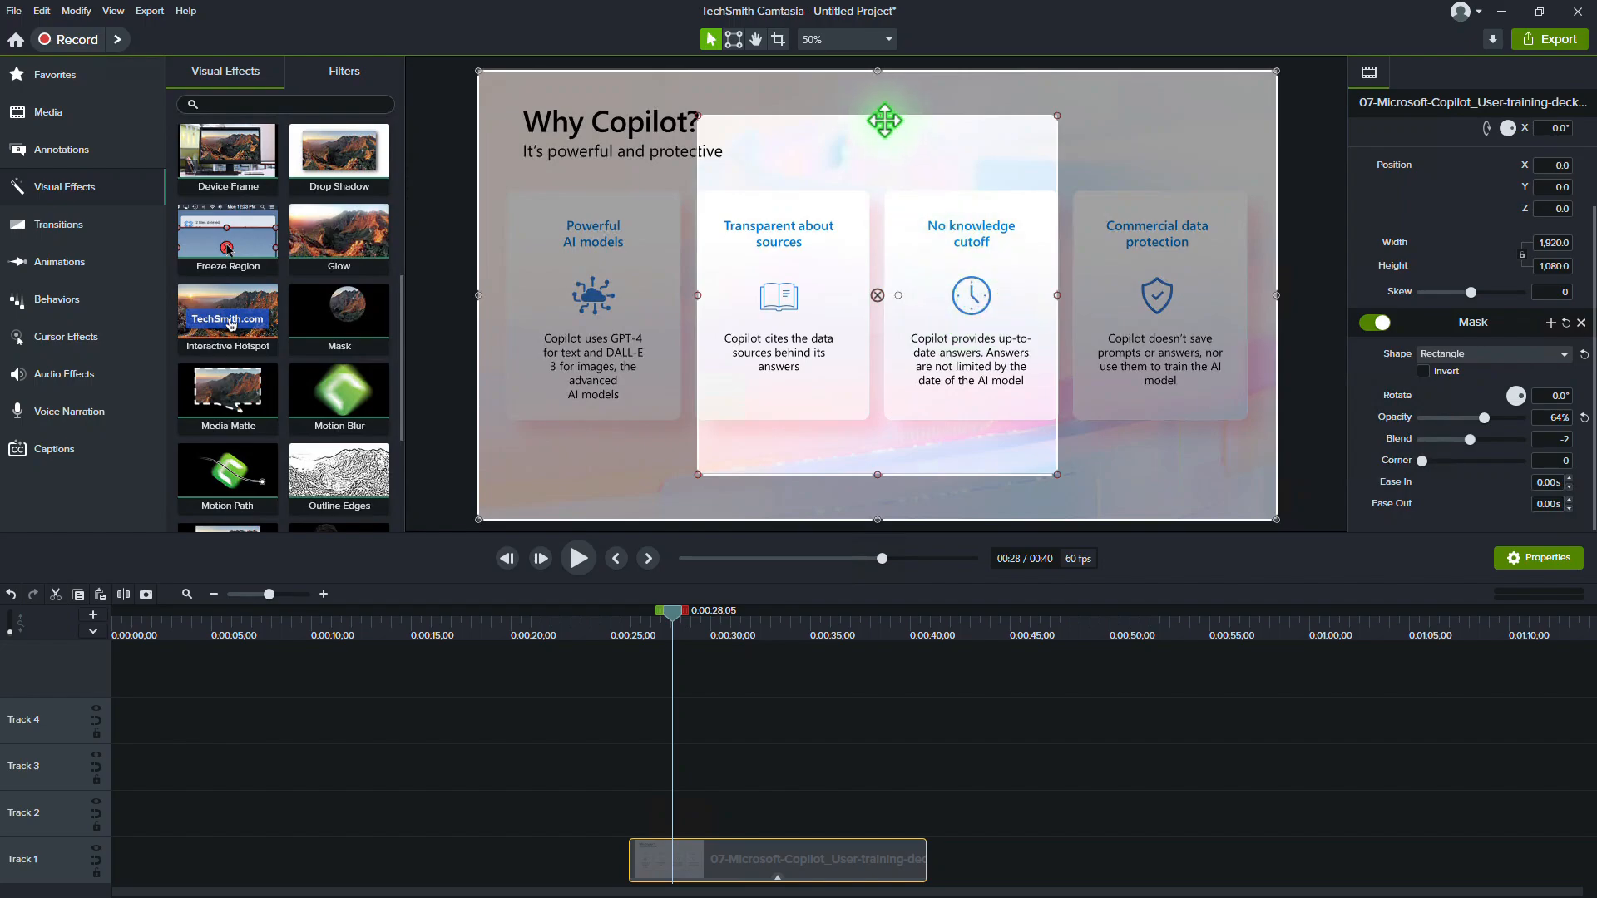
# - Try fitting the rectangular mask around the "Transparent about sources" card, and remove the Mask effect from the image
pyautogui.moveTo(879, 127); pyautogui.dragTo(878, 200)
pyautogui.moveTo(1057, 334); pyautogui.dragTo(867, 356)
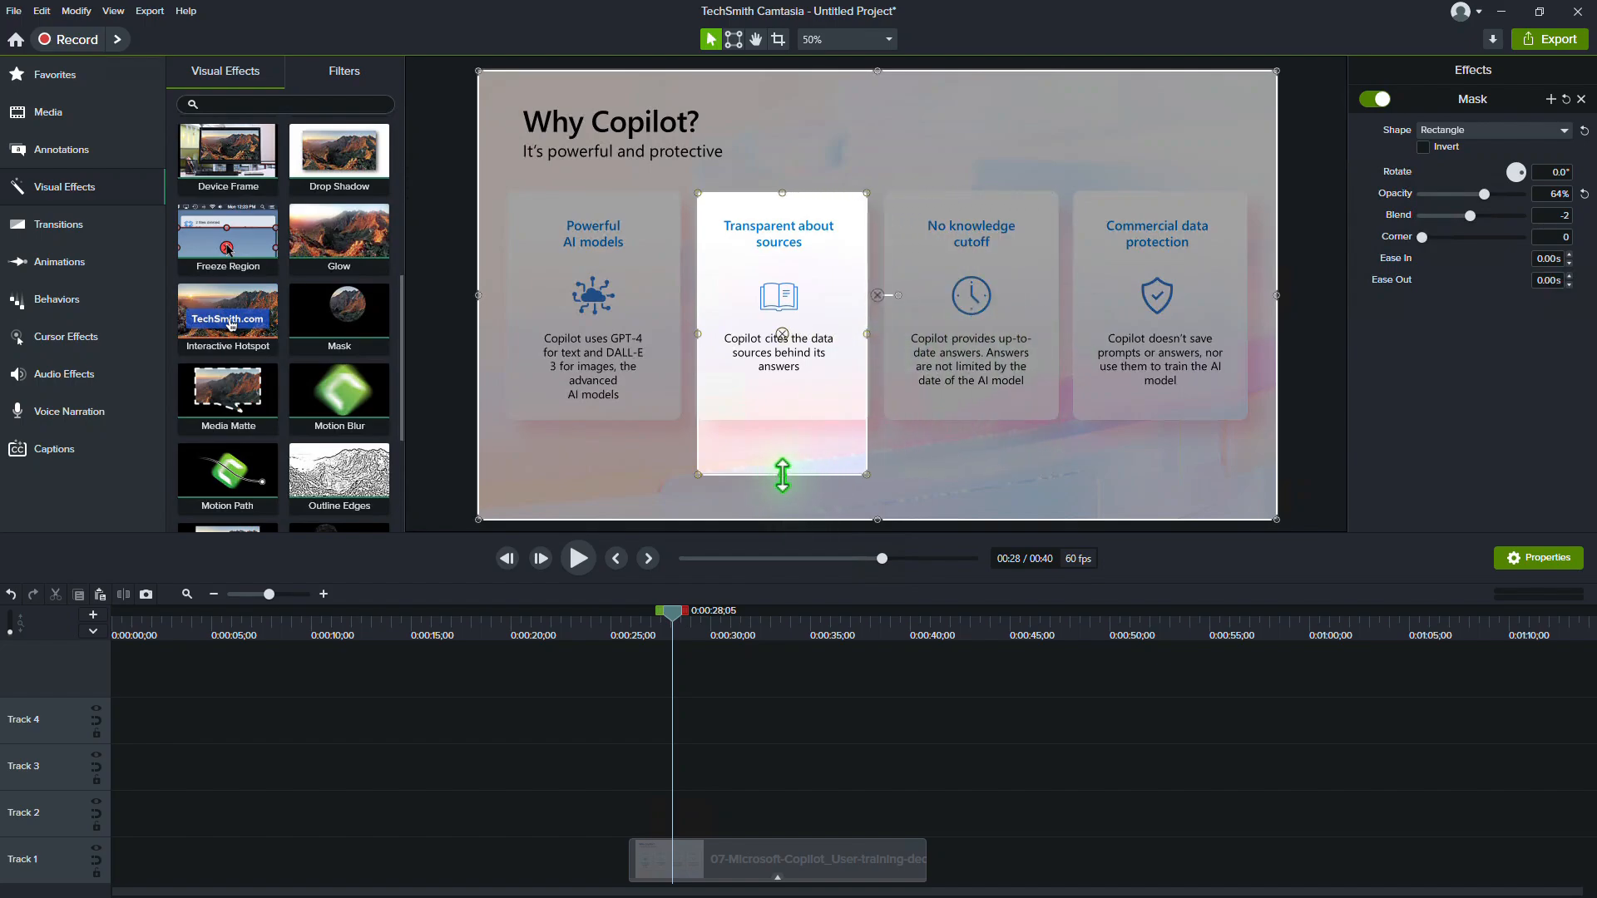
pyautogui.moveTo(780, 458); pyautogui.dragTo(780, 420)
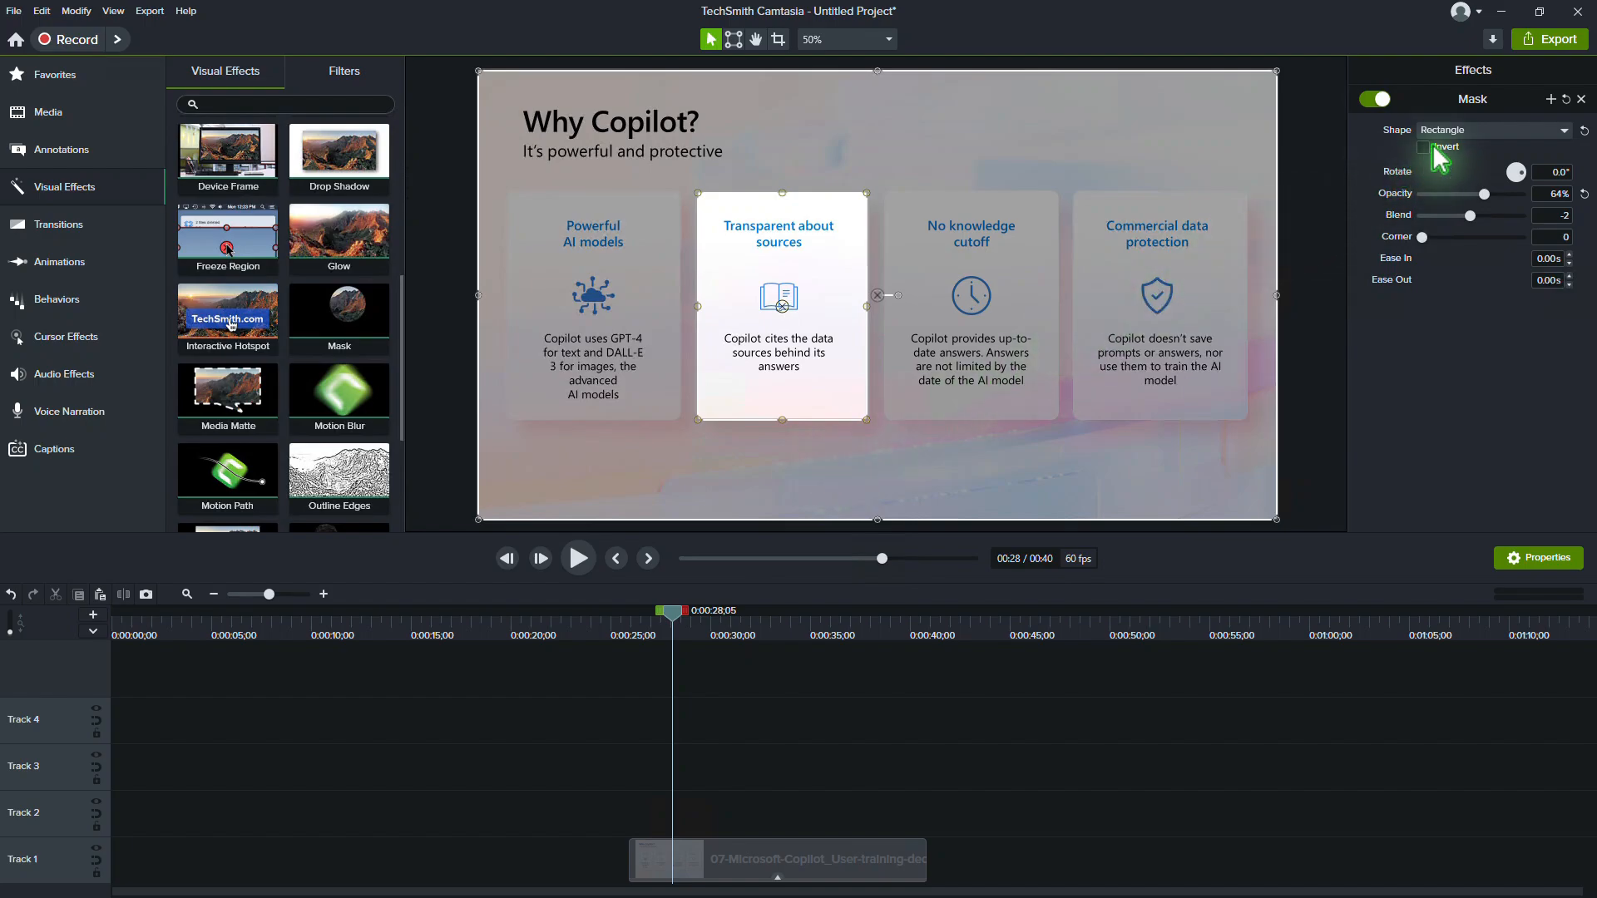
pyautogui.click(1581, 99)
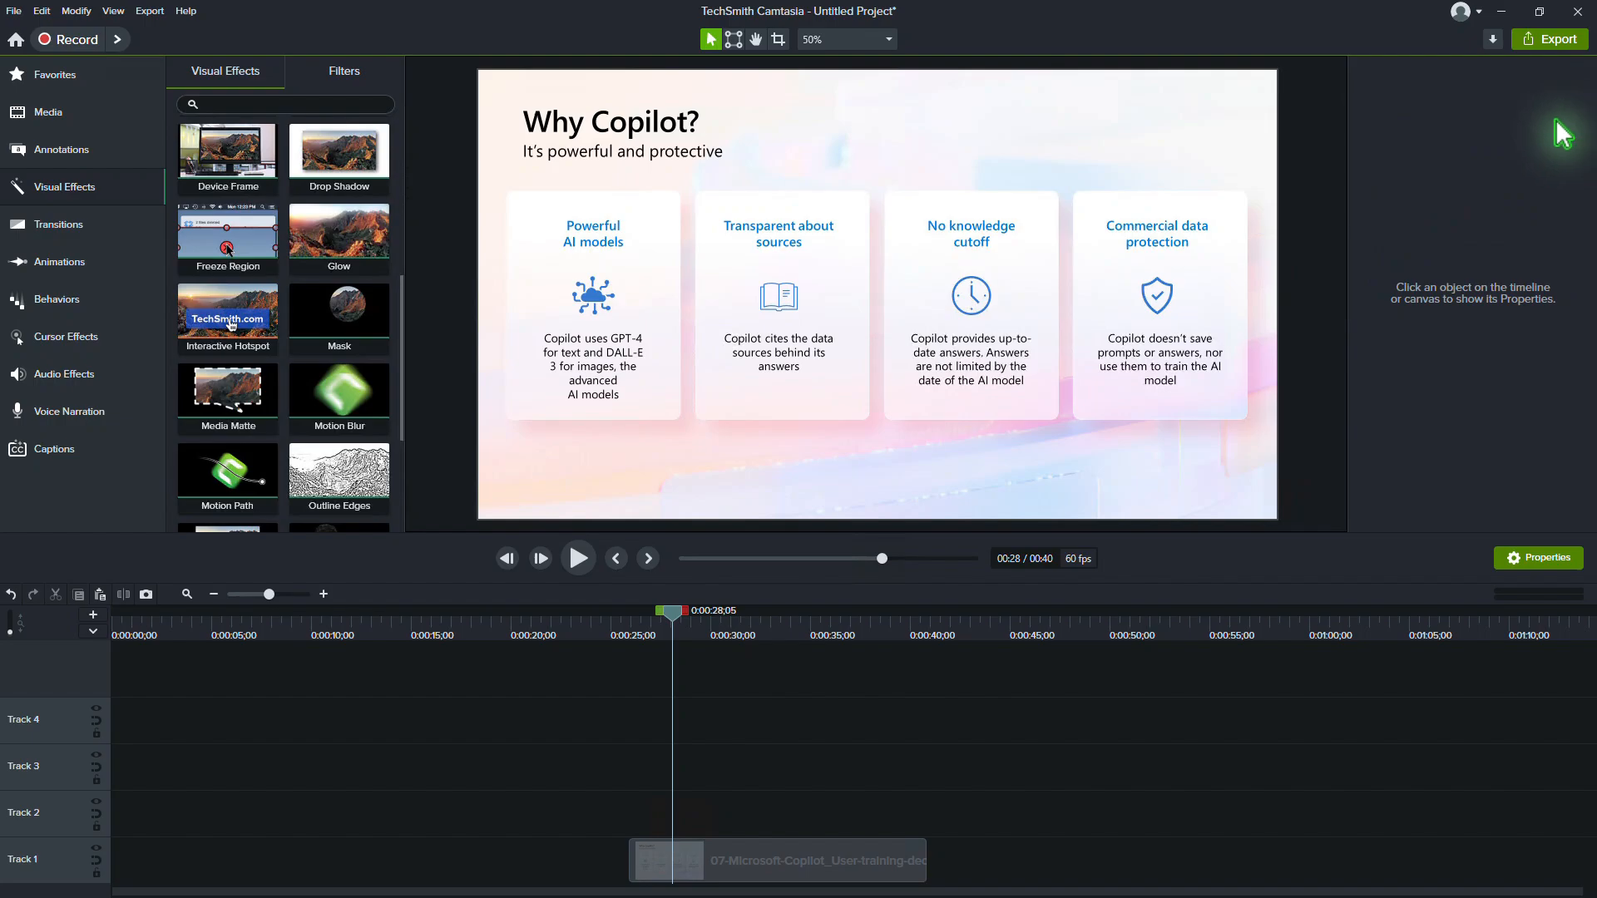
# - Add a Spotlight annotation on Track 2 and fit it over the "Transparent about sources" card at about 408 × 556
pyautogui.click(89, 152)
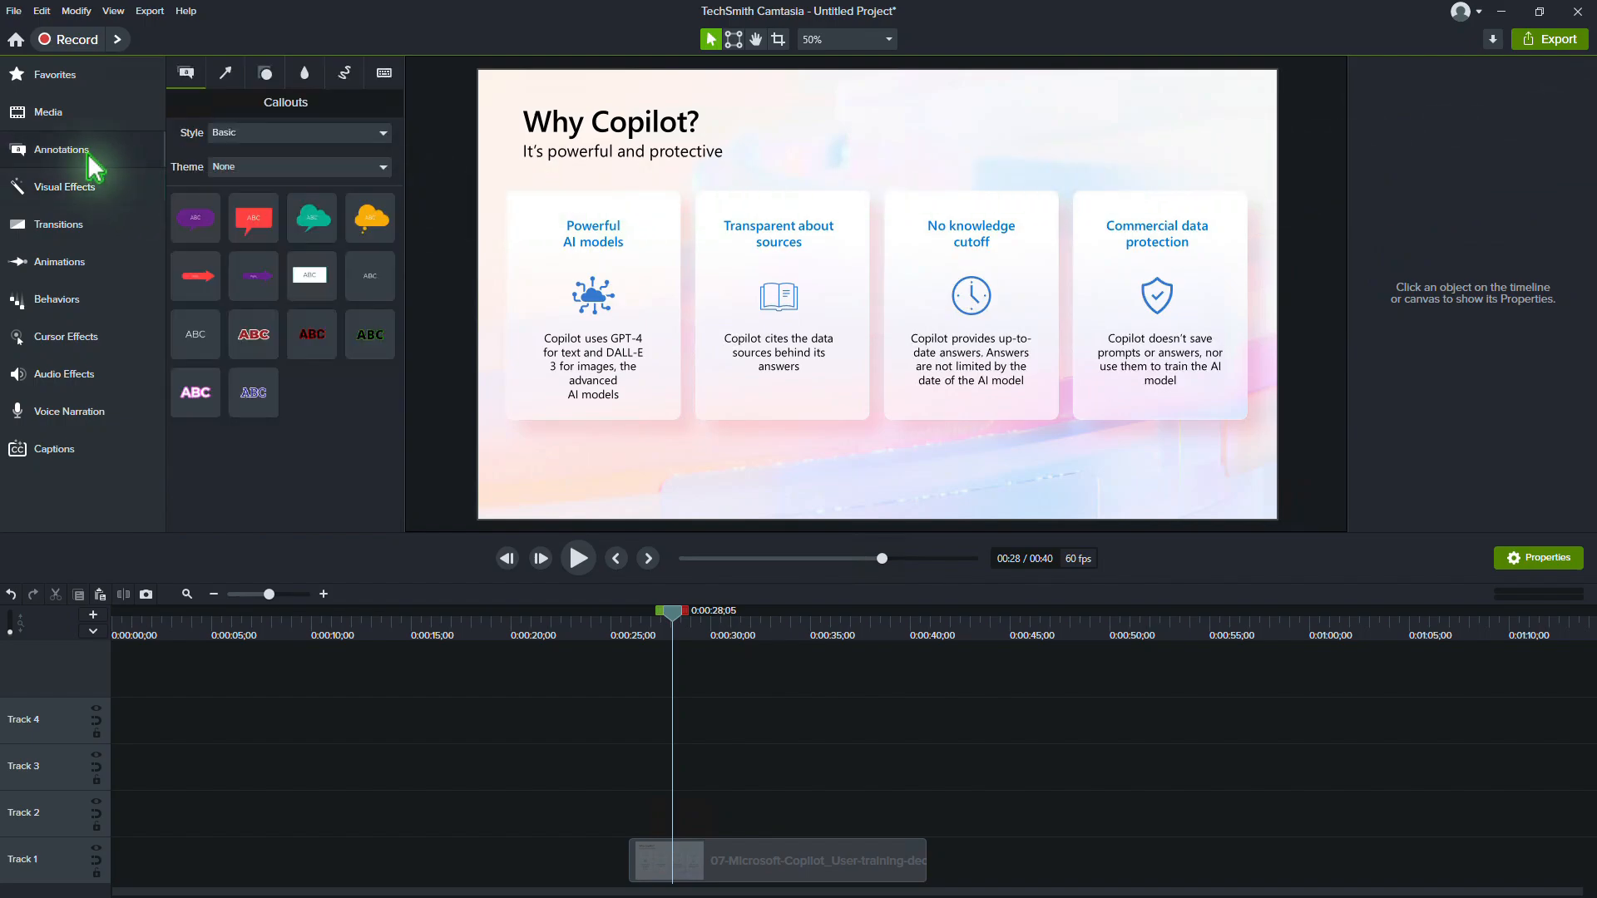
pyautogui.click(307, 73)
pyautogui.moveTo(253, 148); pyautogui.dragTo(653, 819)
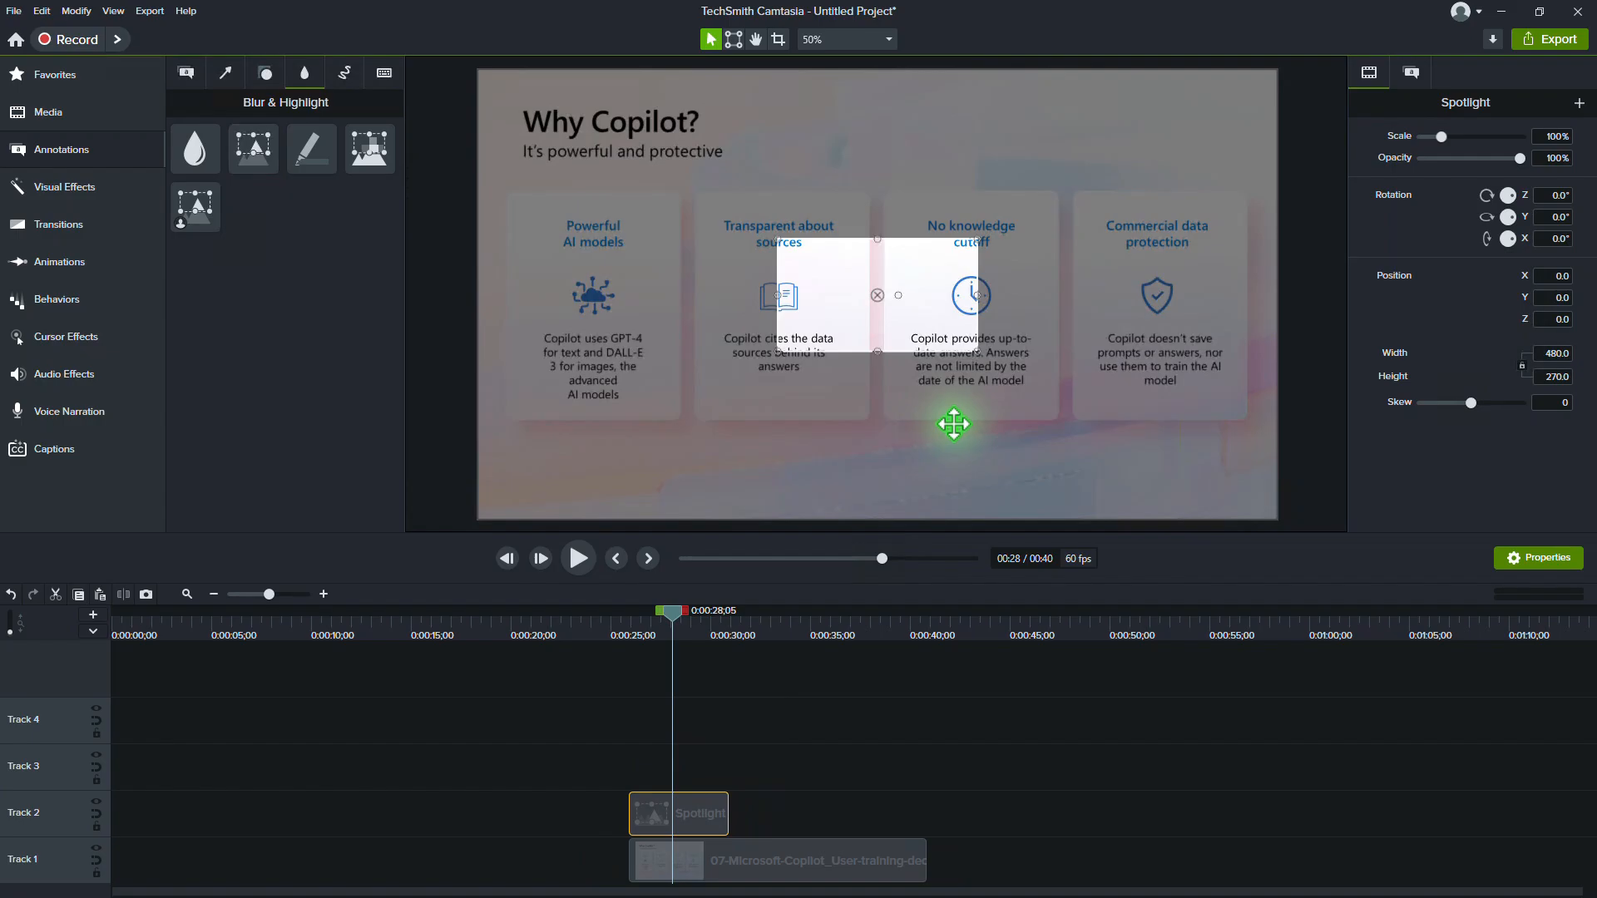
pyautogui.moveTo(859, 290); pyautogui.dragTo(797, 245)
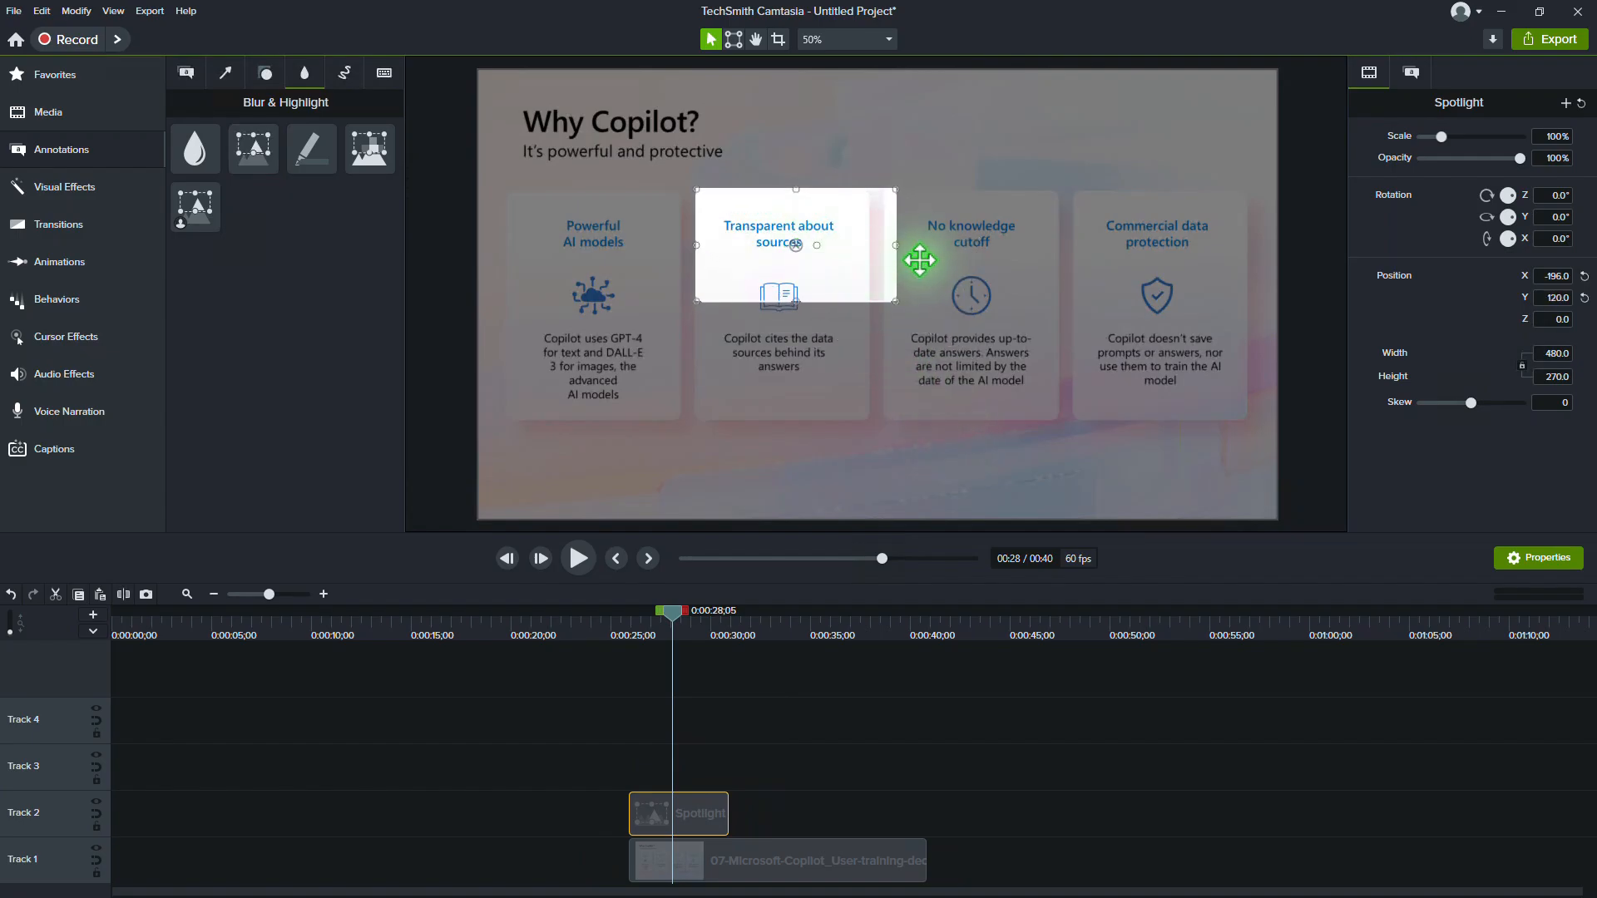
pyautogui.moveTo(896, 301); pyautogui.dragTo(866, 421)
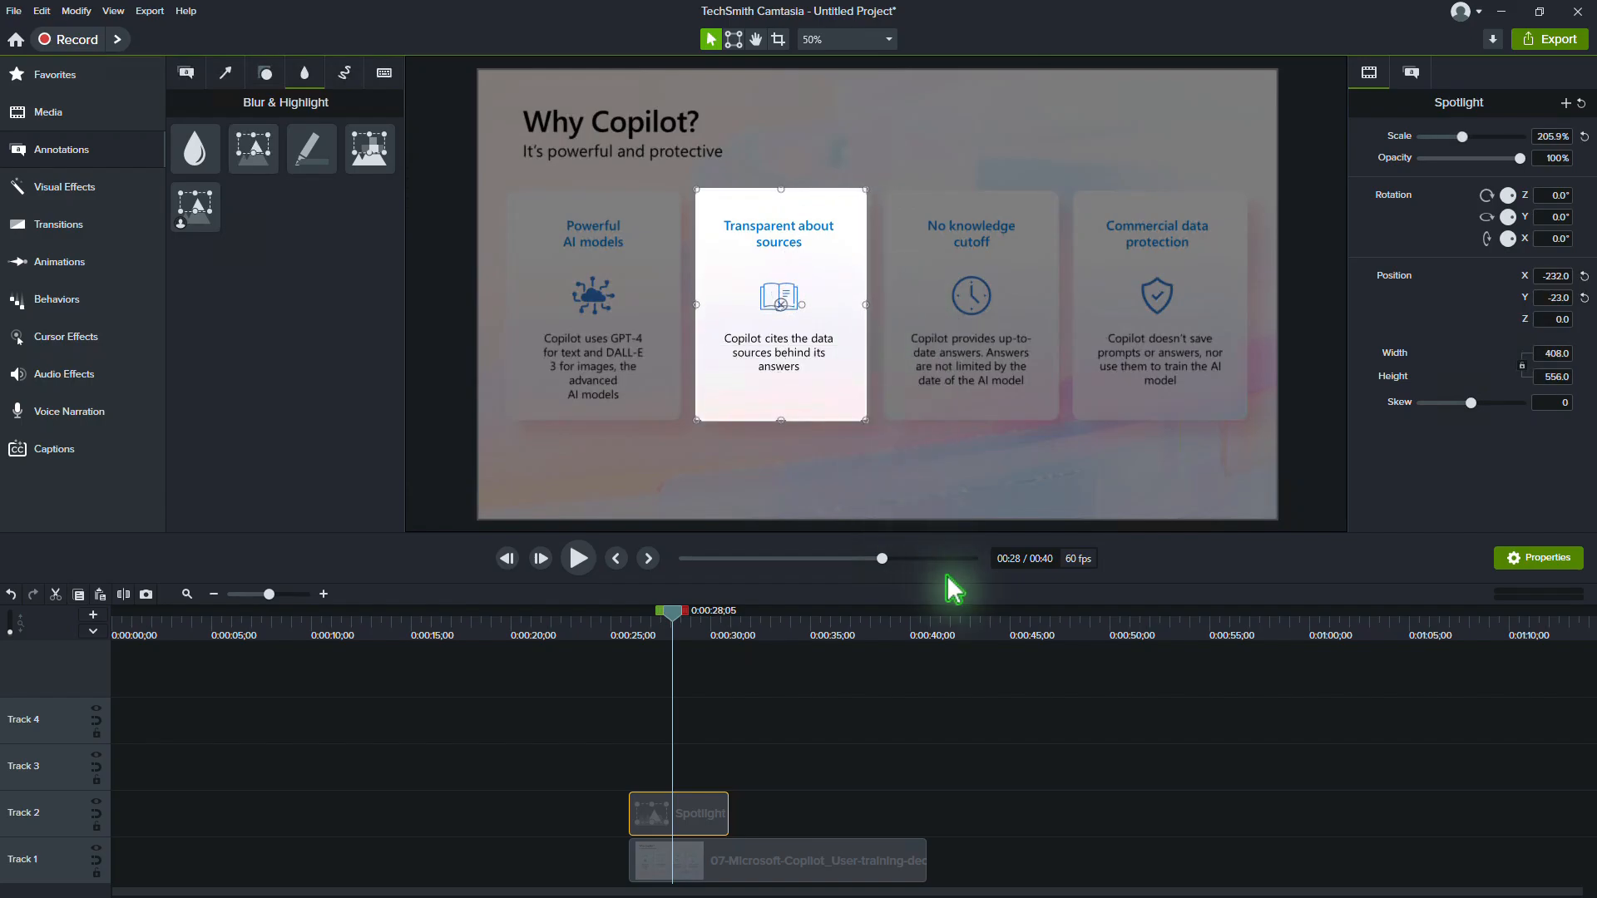
# - Add a second Spotlight annotation on Track 3 and fit it over the "No knowledge cutoff" card
pyautogui.moveTo(253, 148); pyautogui.dragTo(646, 769)
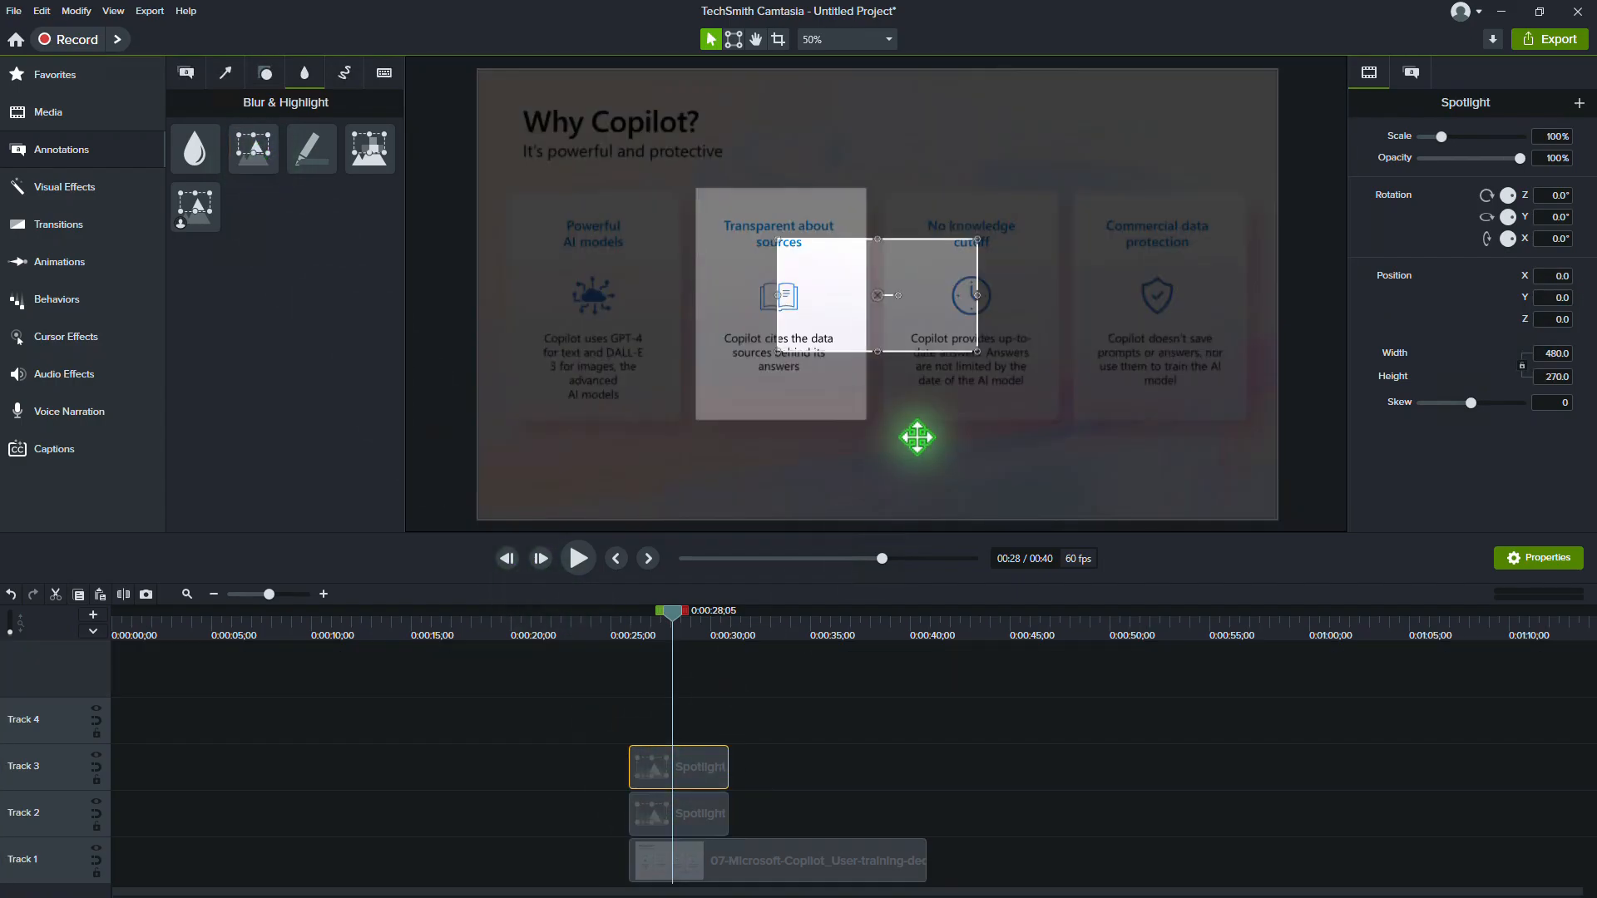
pyautogui.moveTo(883, 296); pyautogui.dragTo(996, 247)
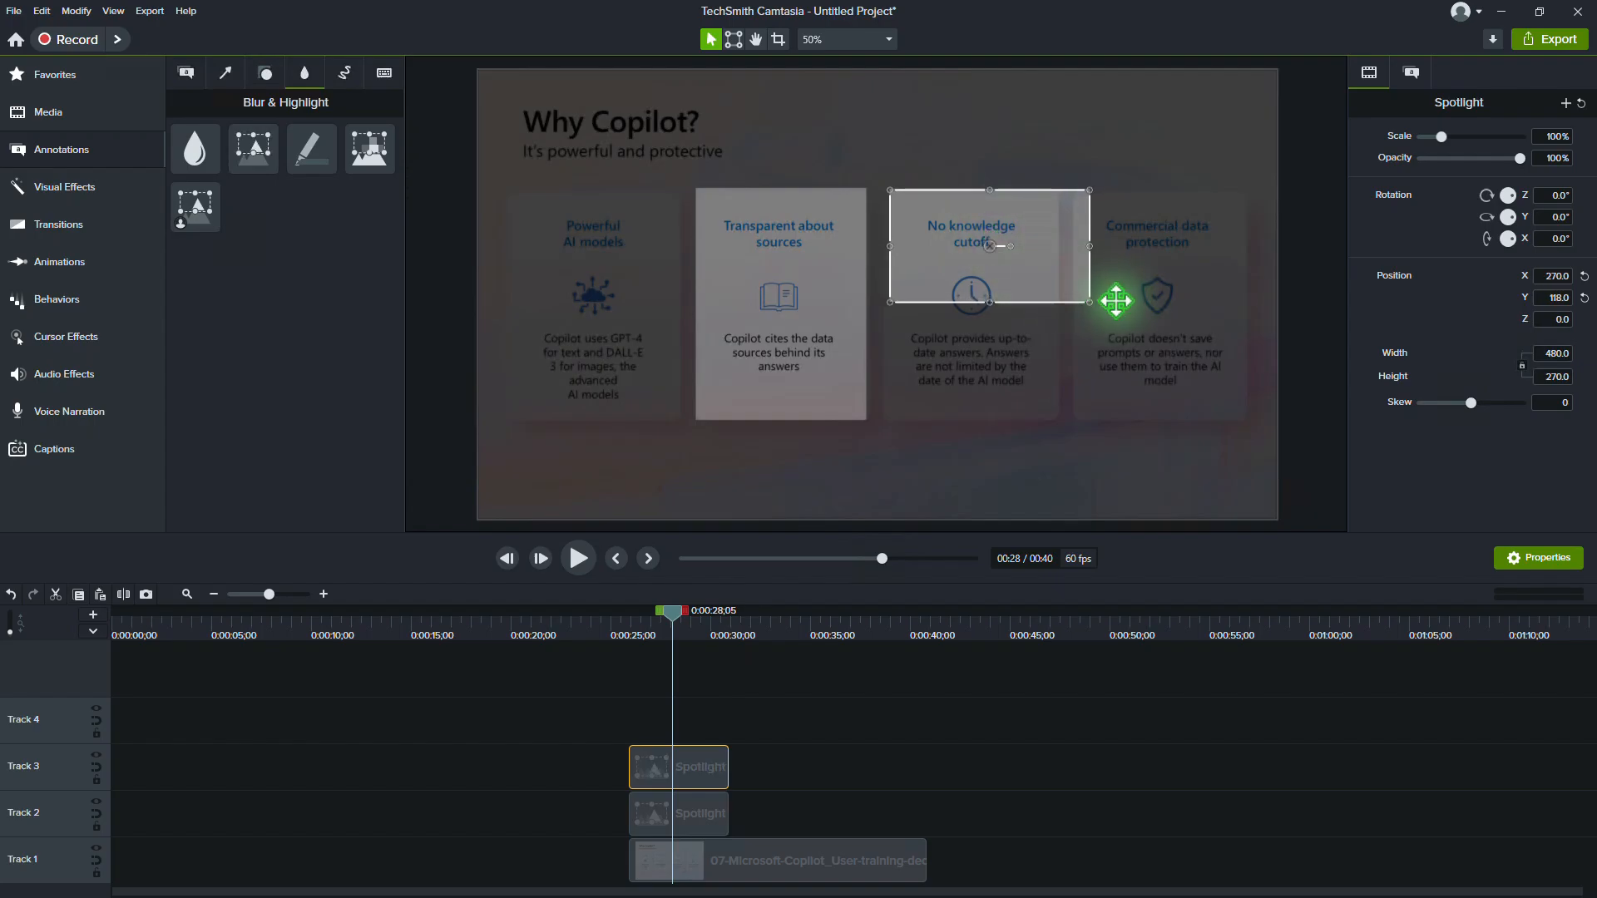
pyautogui.moveTo(1090, 302); pyautogui.dragTo(1057, 418)
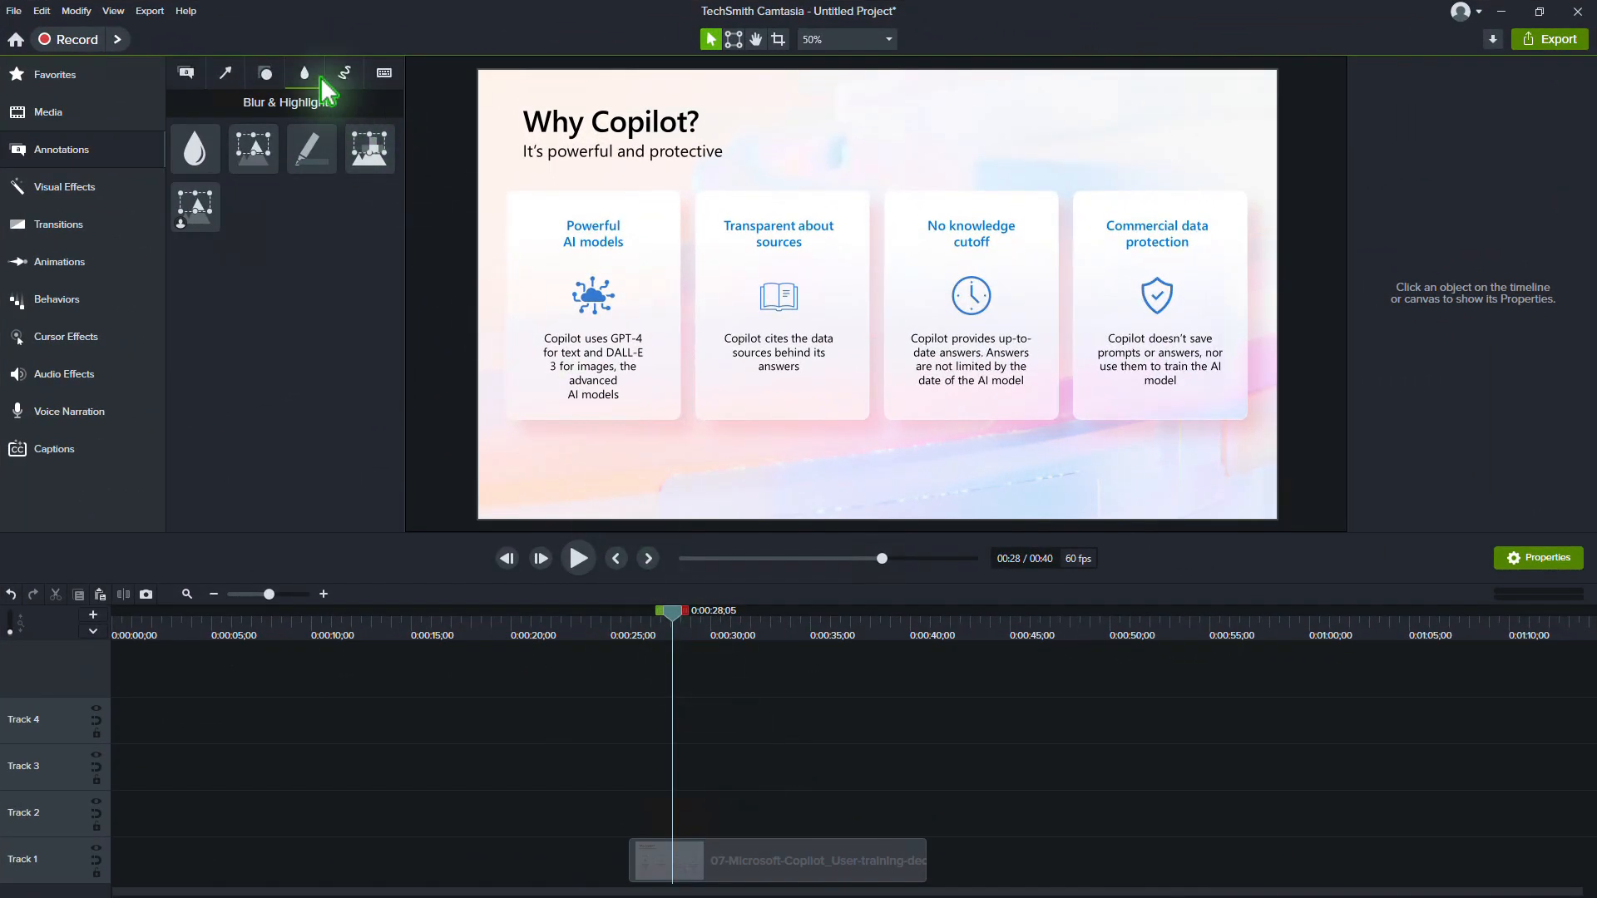
# - Add a black rectangle shape at the playhead above the slide image and enable canvas snapping
pyautogui.click(266, 74)
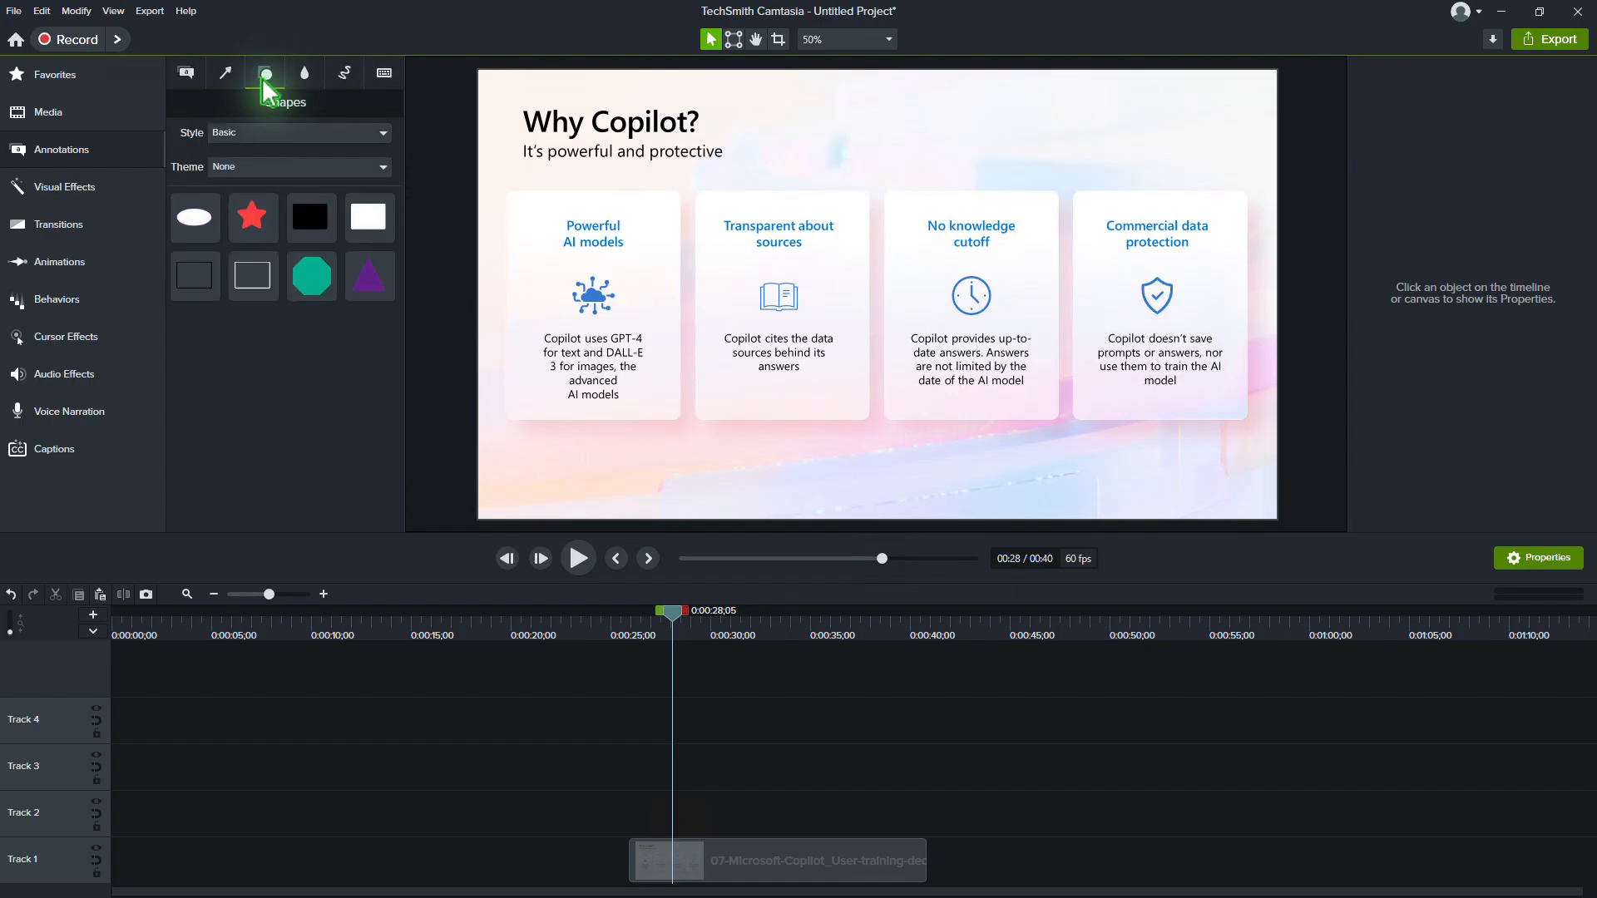
pyautogui.doubleClick(302, 215)
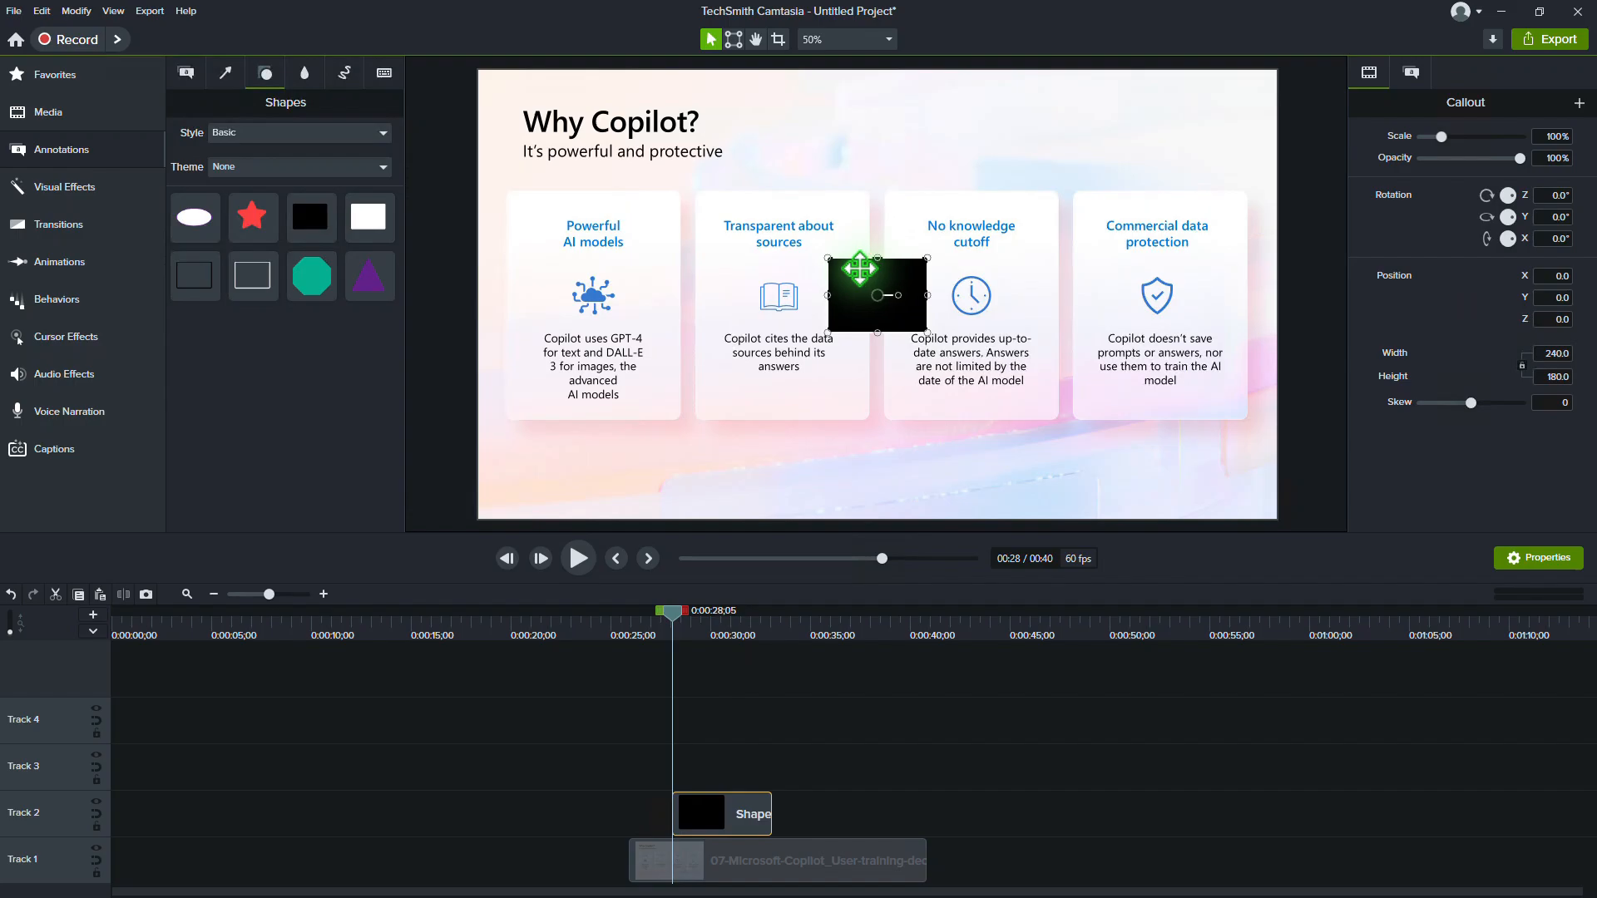
pyautogui.click(113, 11)
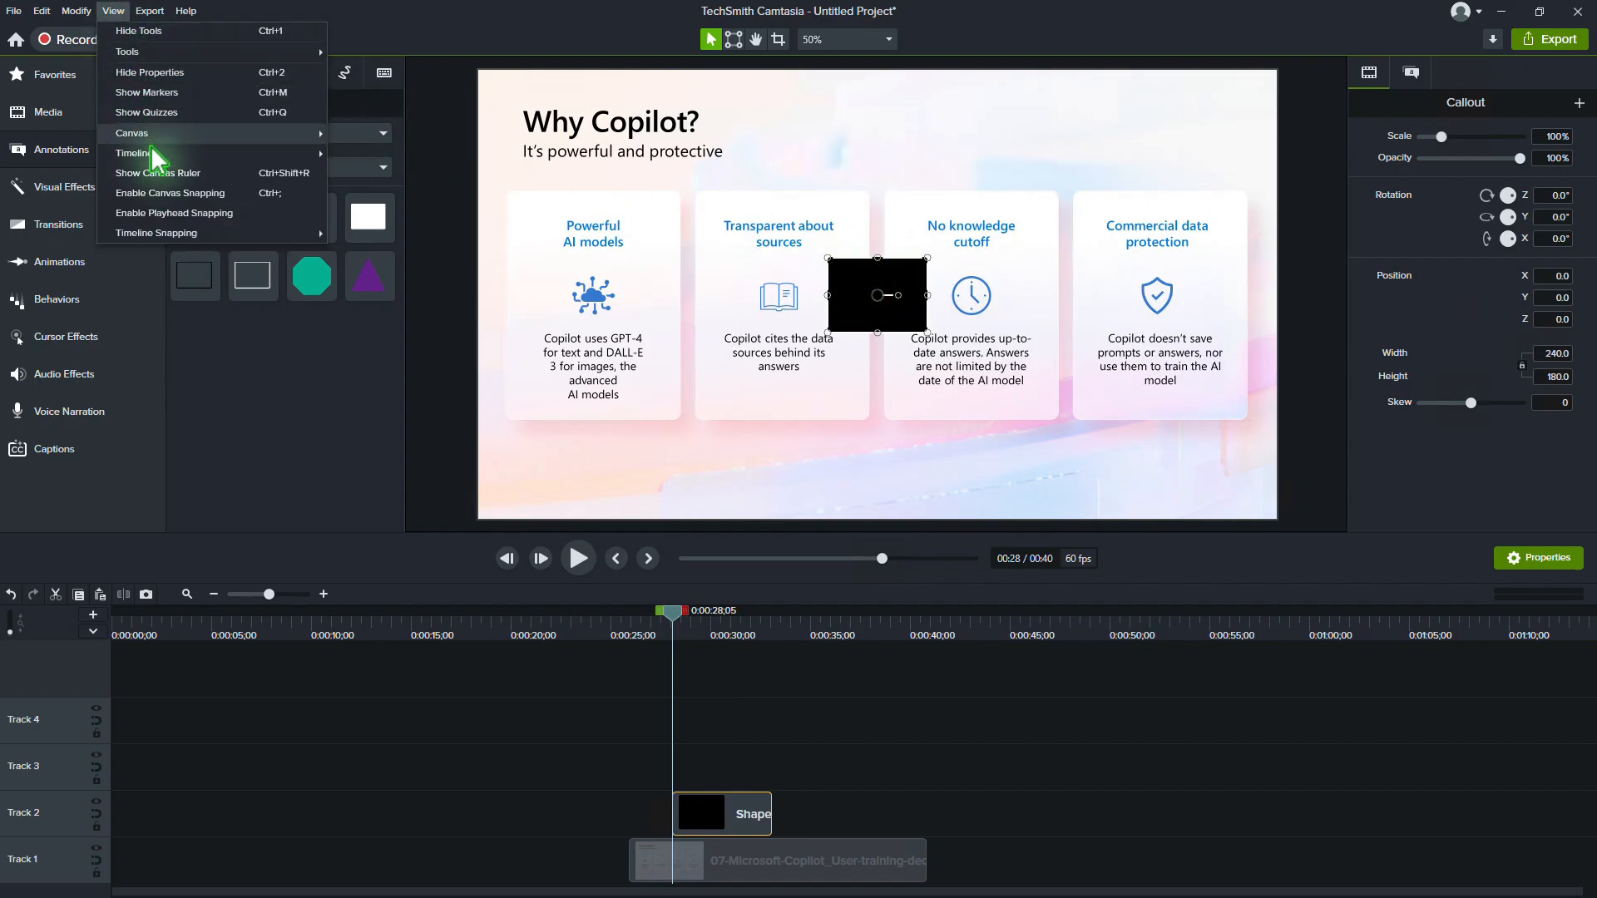
pyautogui.click(166, 192)
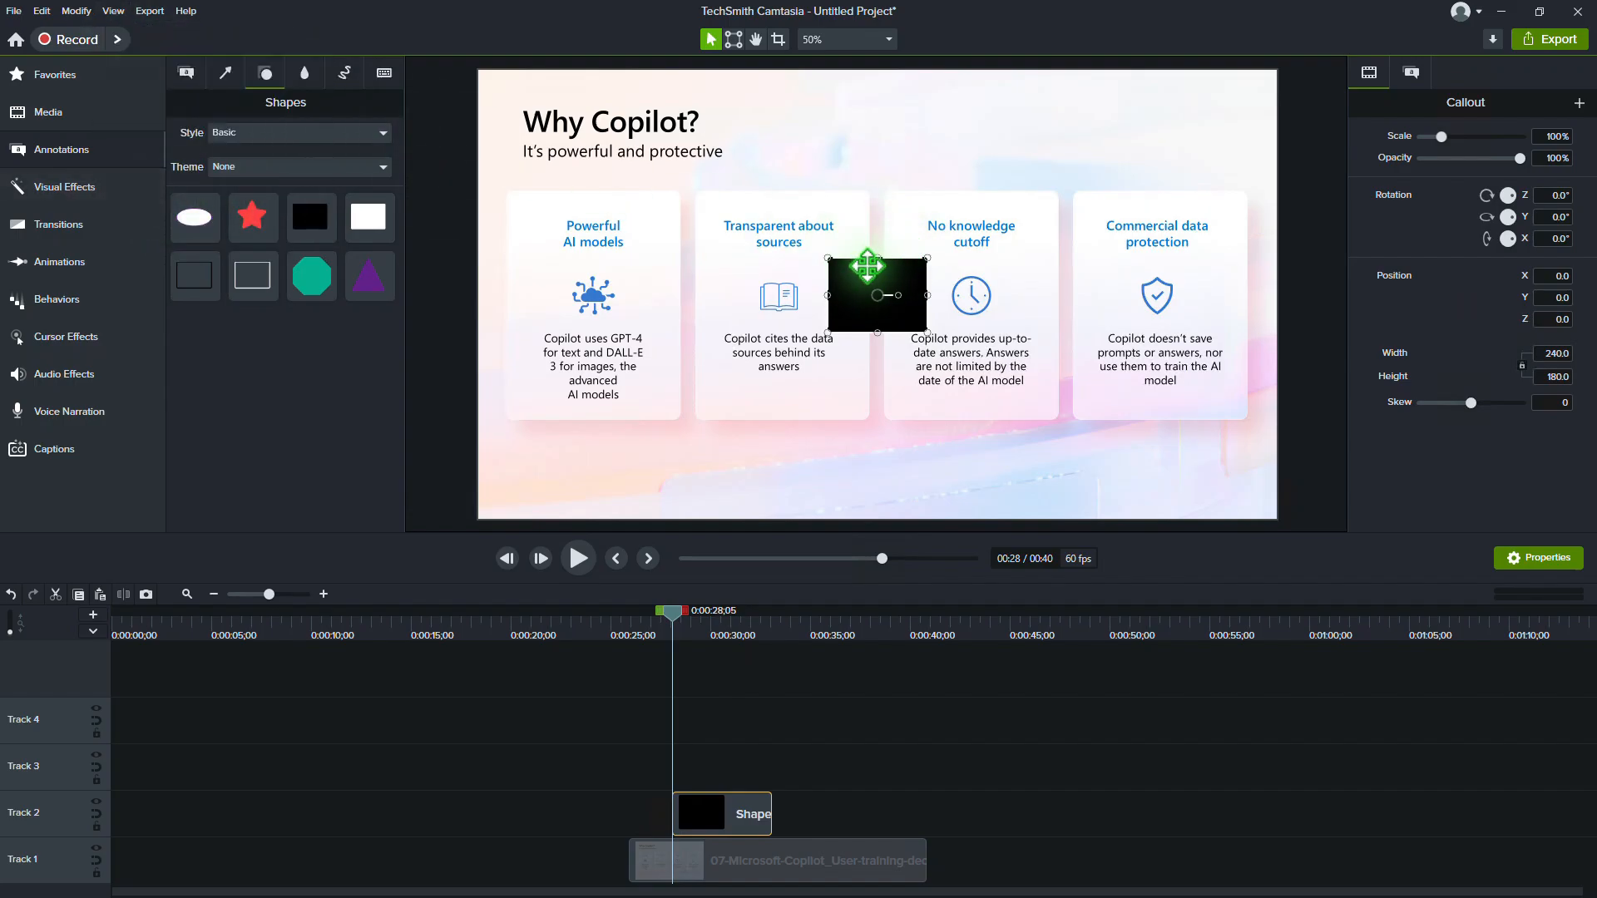
# - Stretch the black rectangle over the full 1,920 × 1,080 canvas and set its opacity to 42%
pyautogui.moveTo(828, 258); pyautogui.dragTo(479, 70)
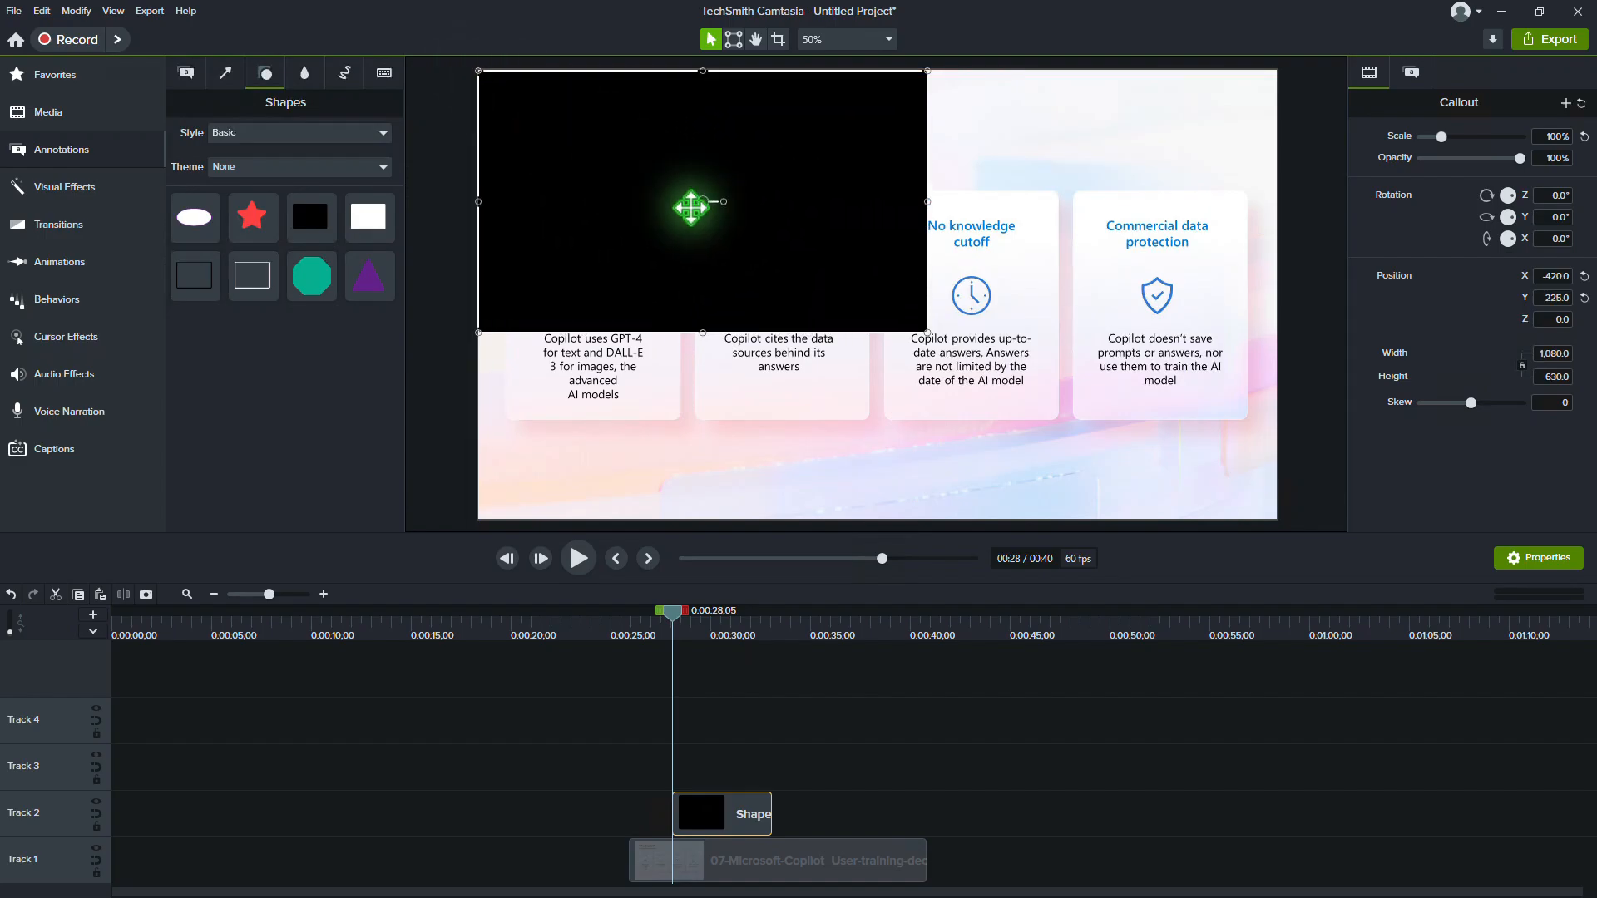
pyautogui.moveTo(928, 332); pyautogui.dragTo(1276, 519)
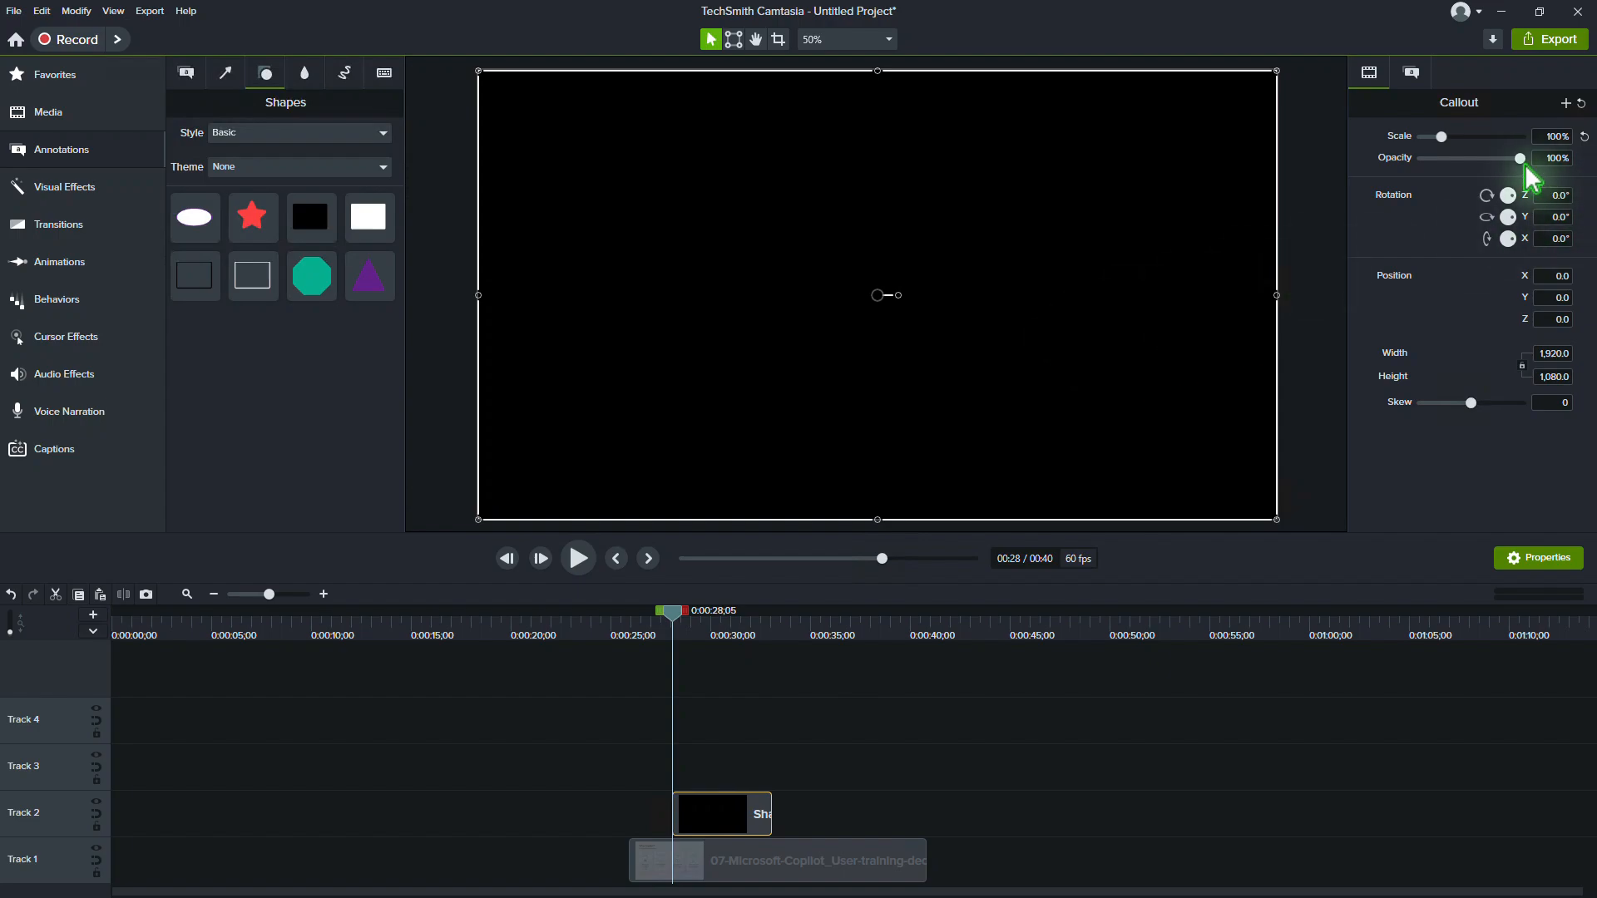
pyautogui.moveTo(1520, 158); pyautogui.dragTo(1464, 158)
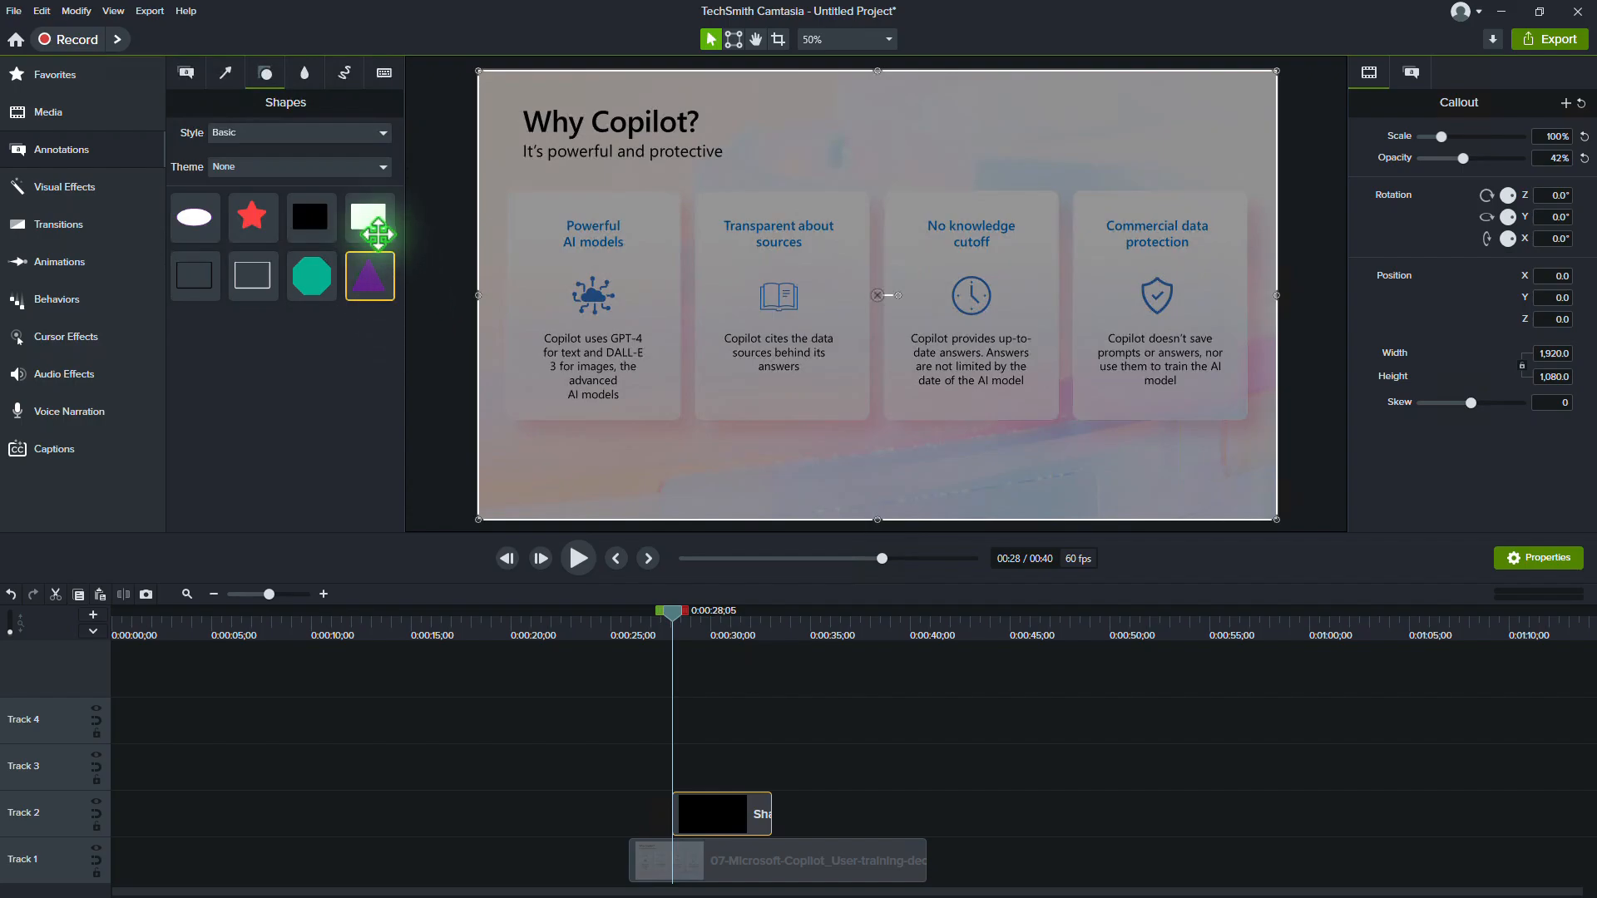
# - Add a white rectangle shape on Track 3 over the "Transparent about sources" card and disable canvas snapping
pyautogui.moveTo(376, 218); pyautogui.dragTo(682, 778)
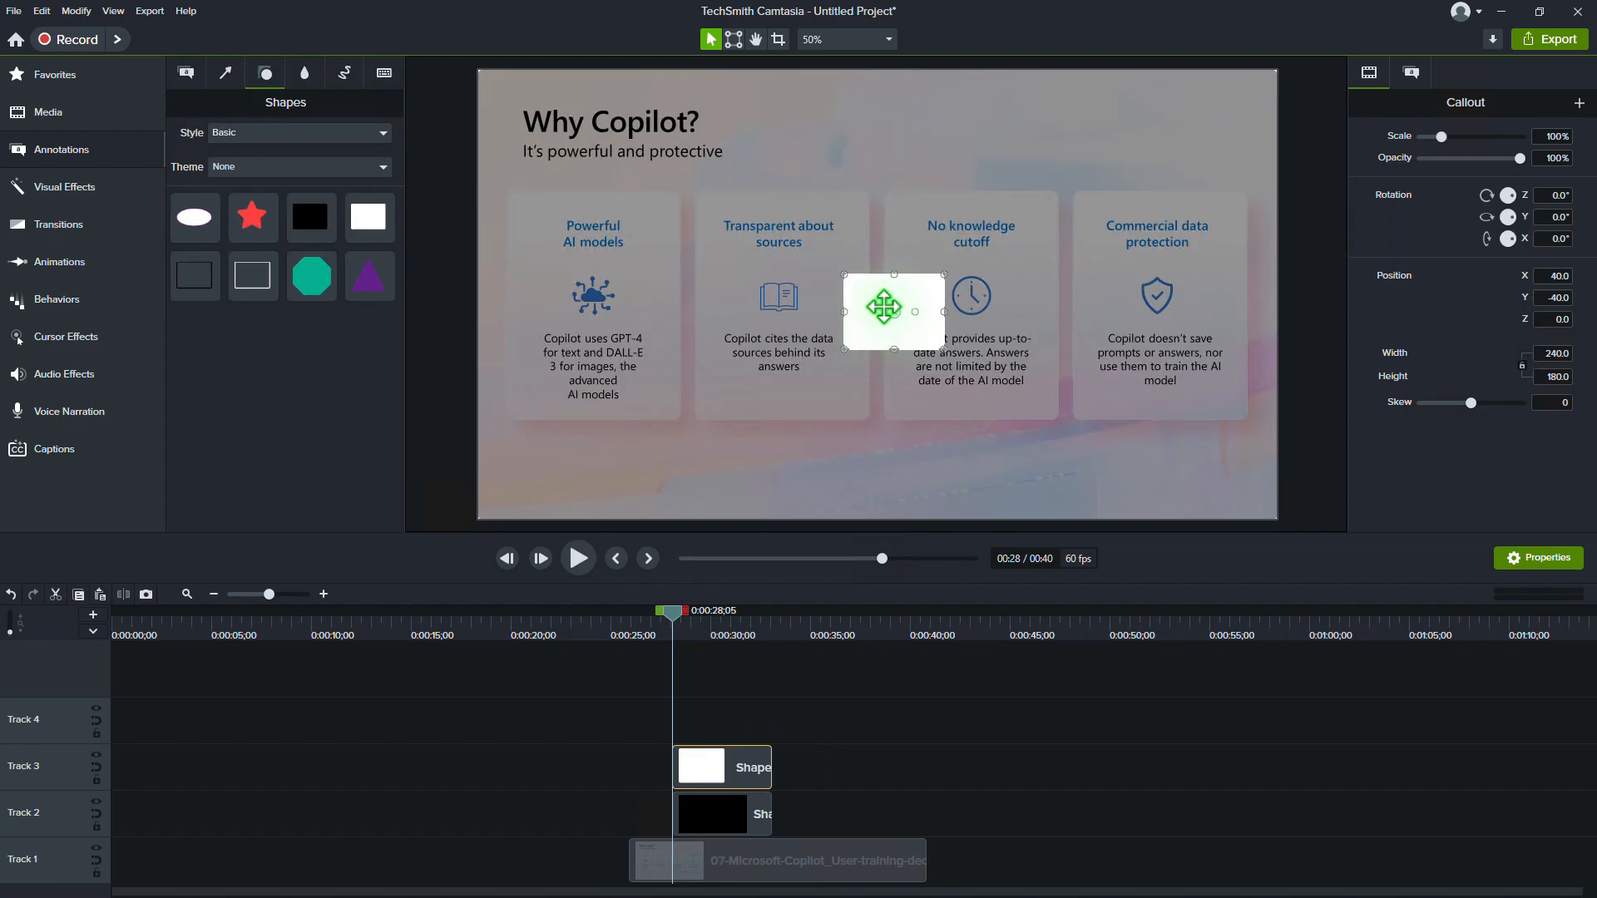
pyautogui.moveTo(884, 307); pyautogui.dragTo(755, 253)
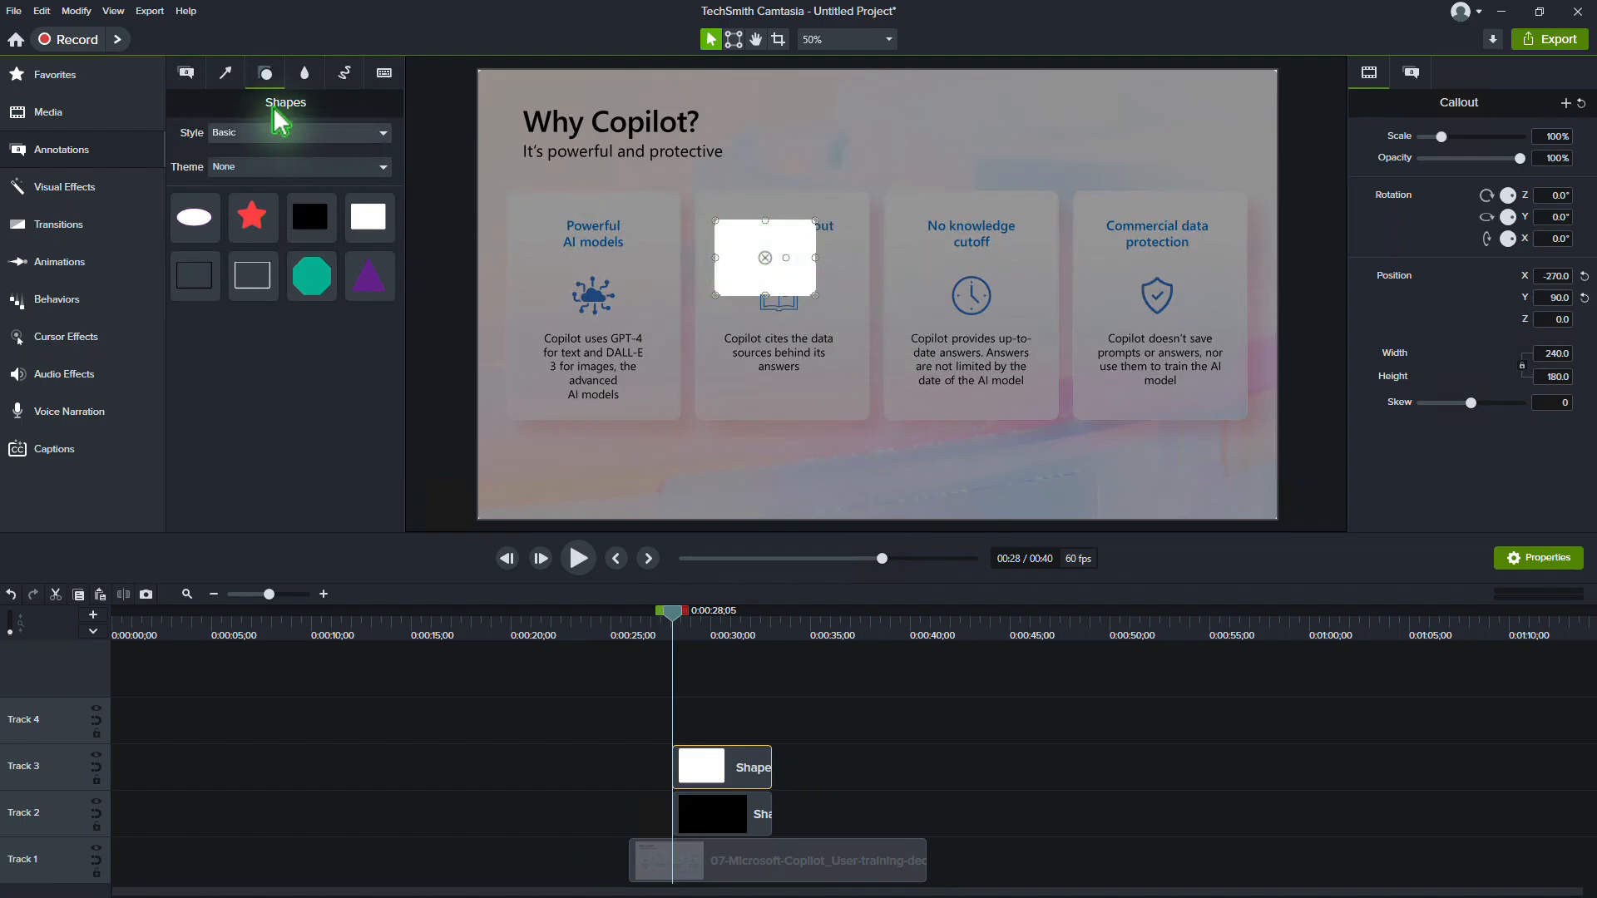
pyautogui.click(113, 11)
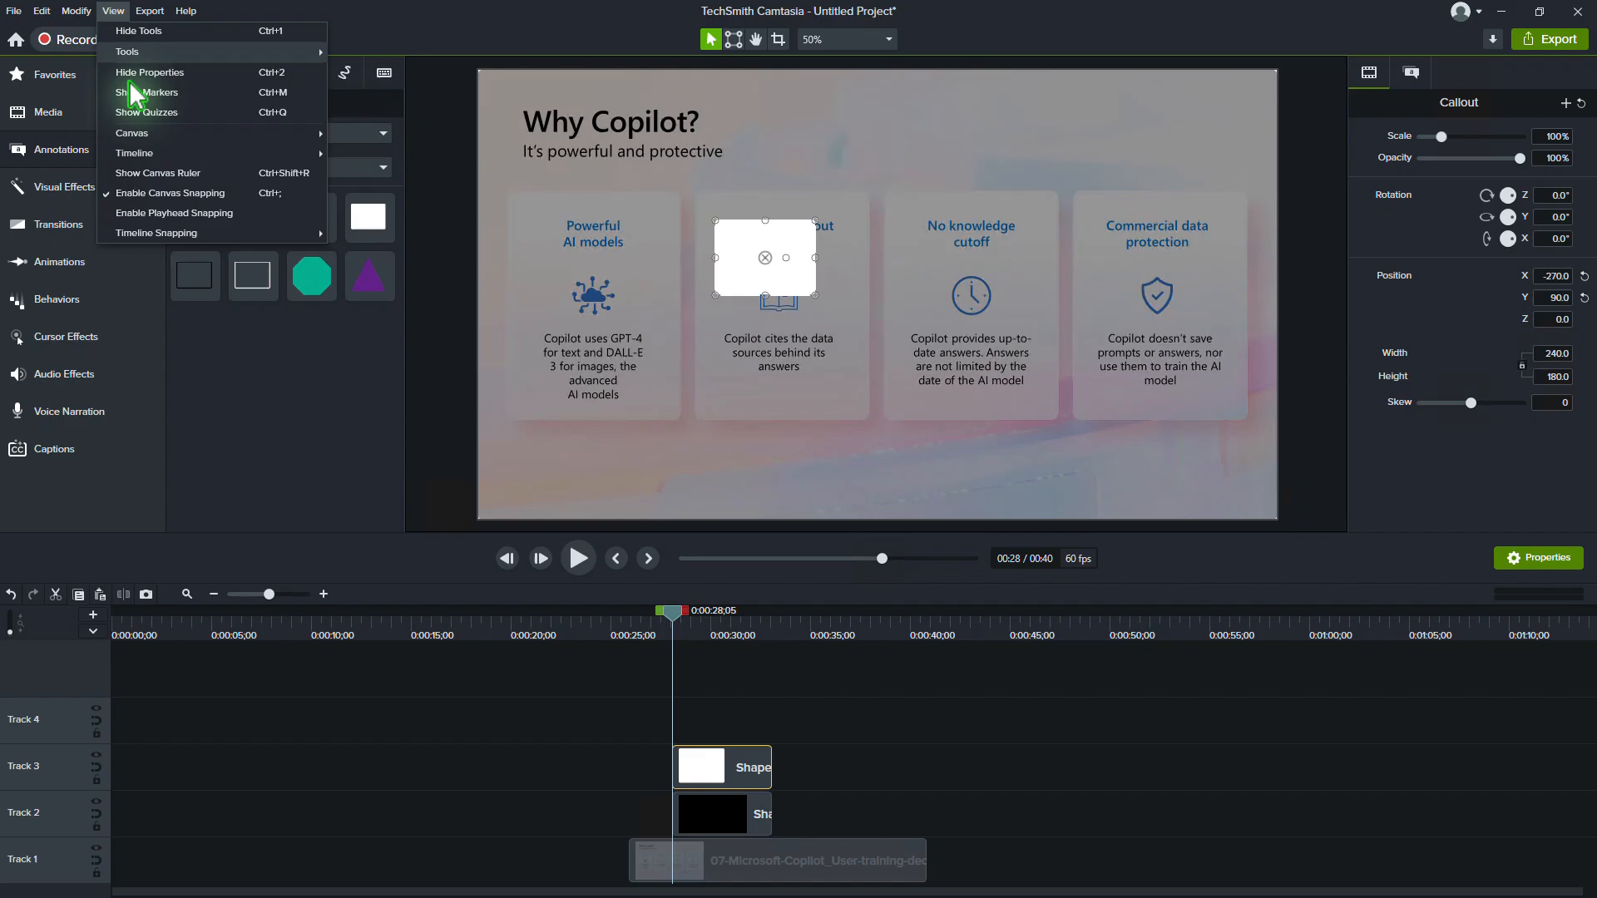
pyautogui.click(146, 193)
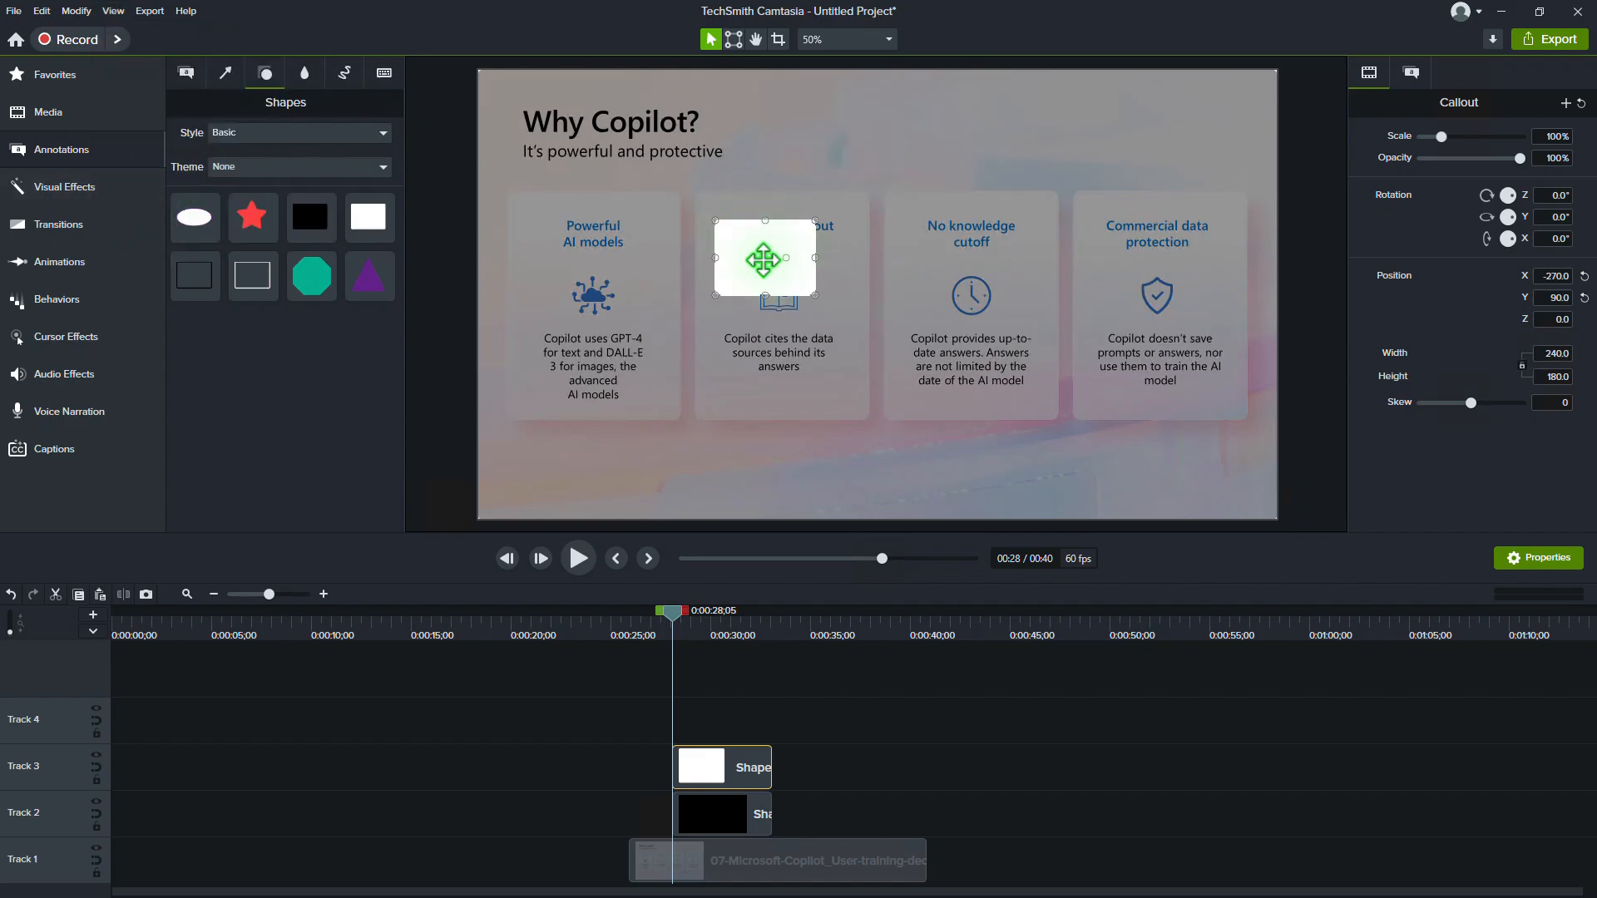
# - Fit the white rectangle to the "Transparent about sources" card at about 408 × 548 and set Track 3's matte mode to Luminosity Invert
pyautogui.moveTo(762, 260); pyautogui.dragTo(752, 234)
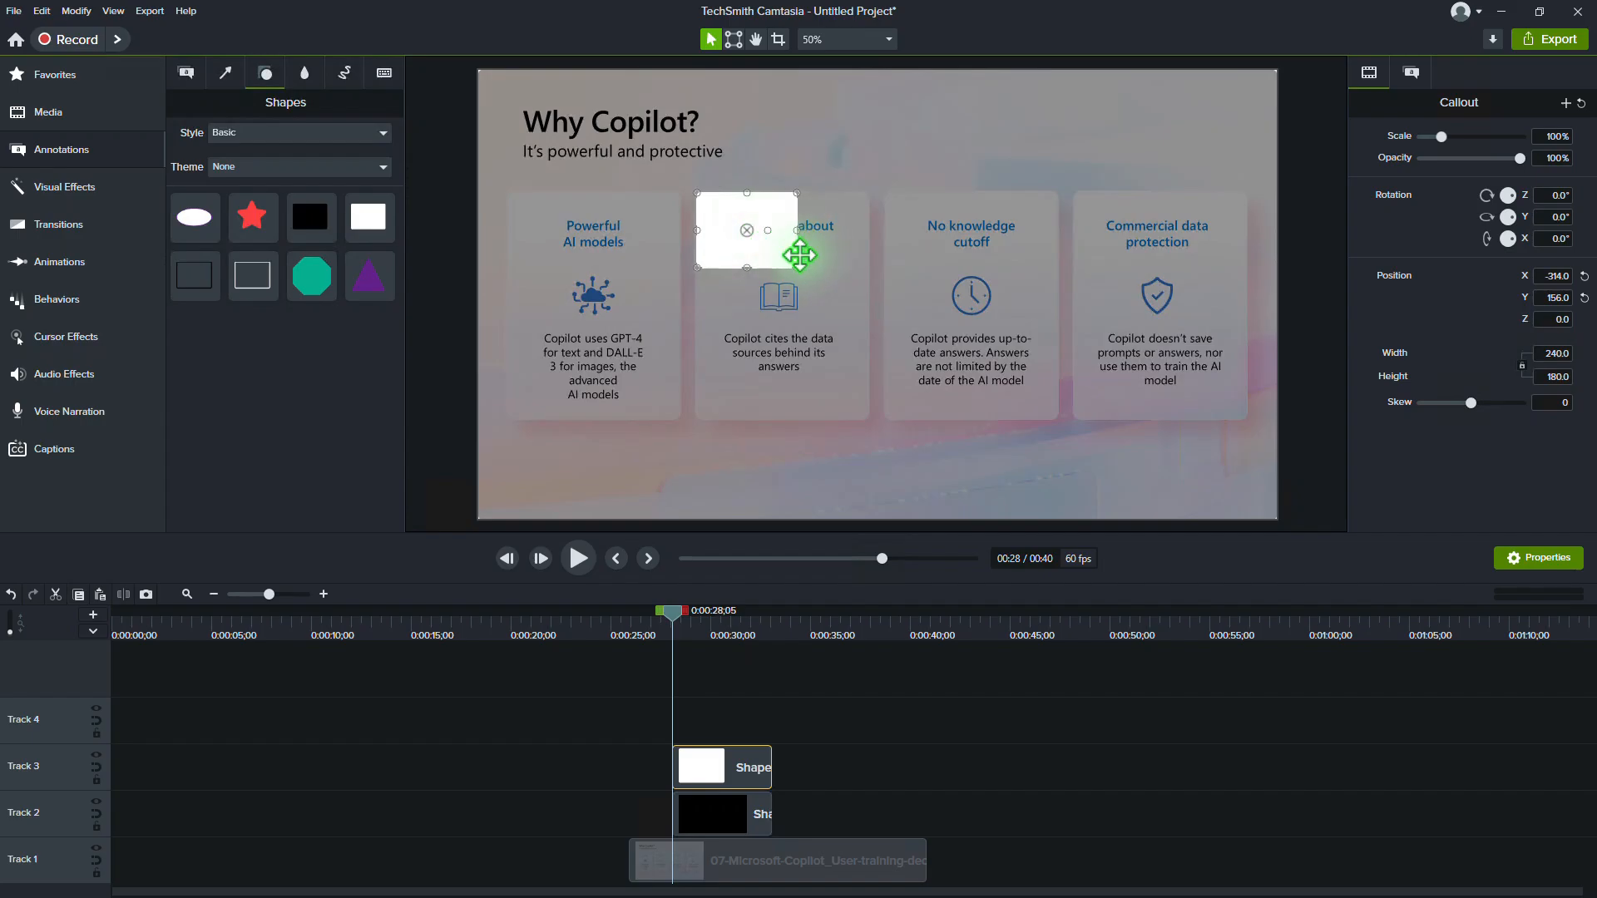
pyautogui.moveTo(797, 268); pyautogui.dragTo(865, 420)
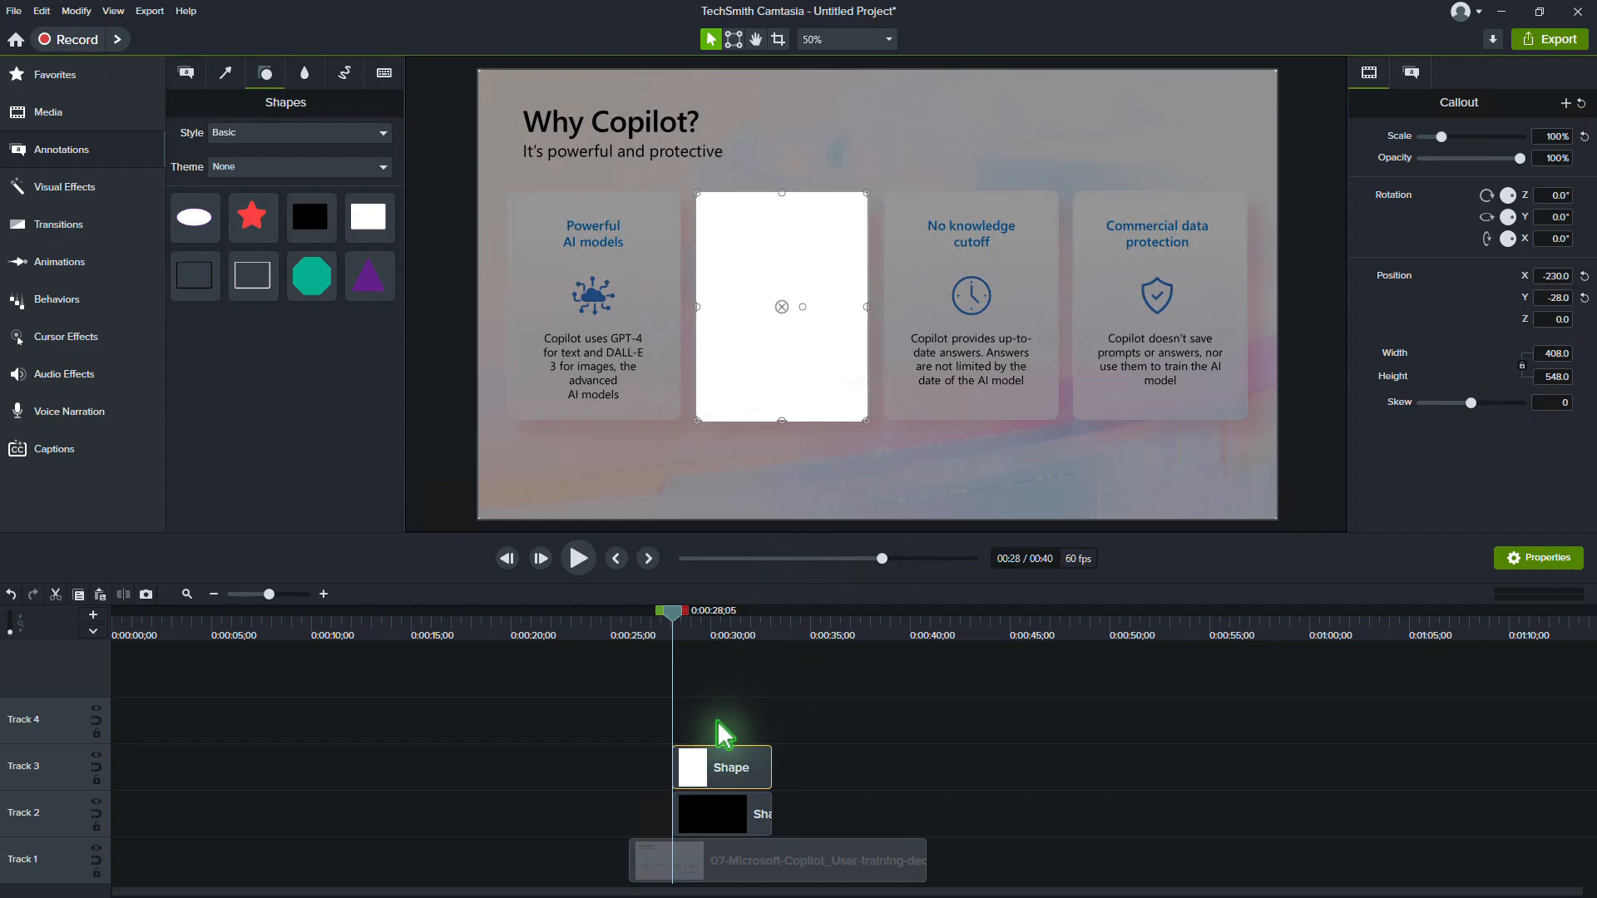
pyautogui.click(100, 757)
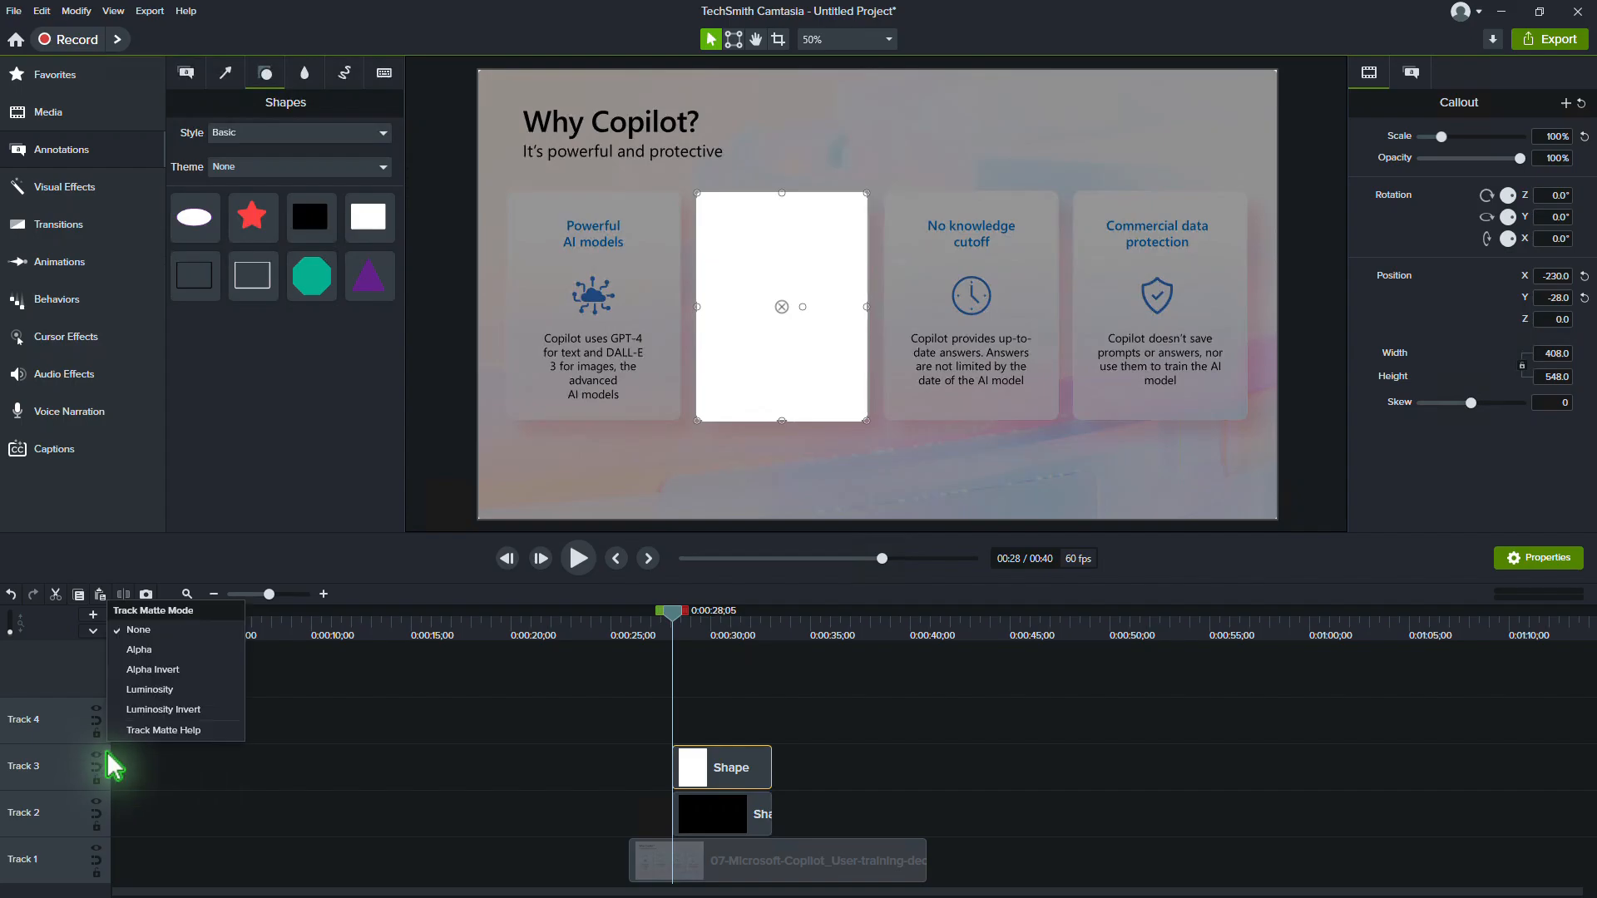
pyautogui.click(214, 711)
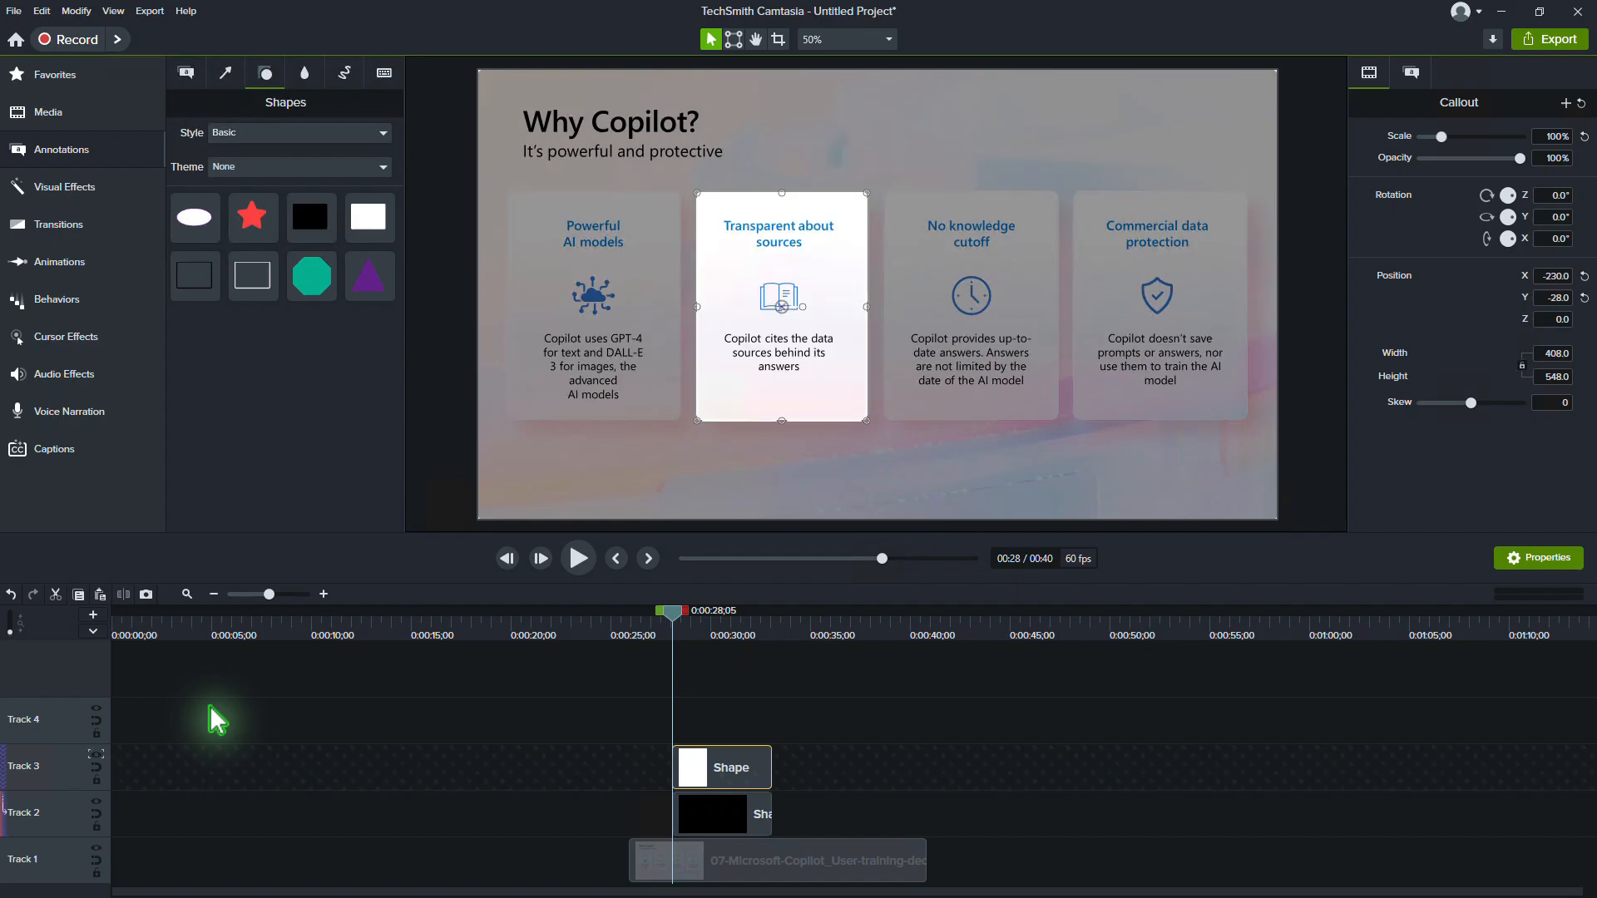
# - Duplicate the white rectangle onto the "No knowledge cutoff" card and set Track 4's matte mode to Luminosity Invert
pyautogui.rightClick(747, 761)
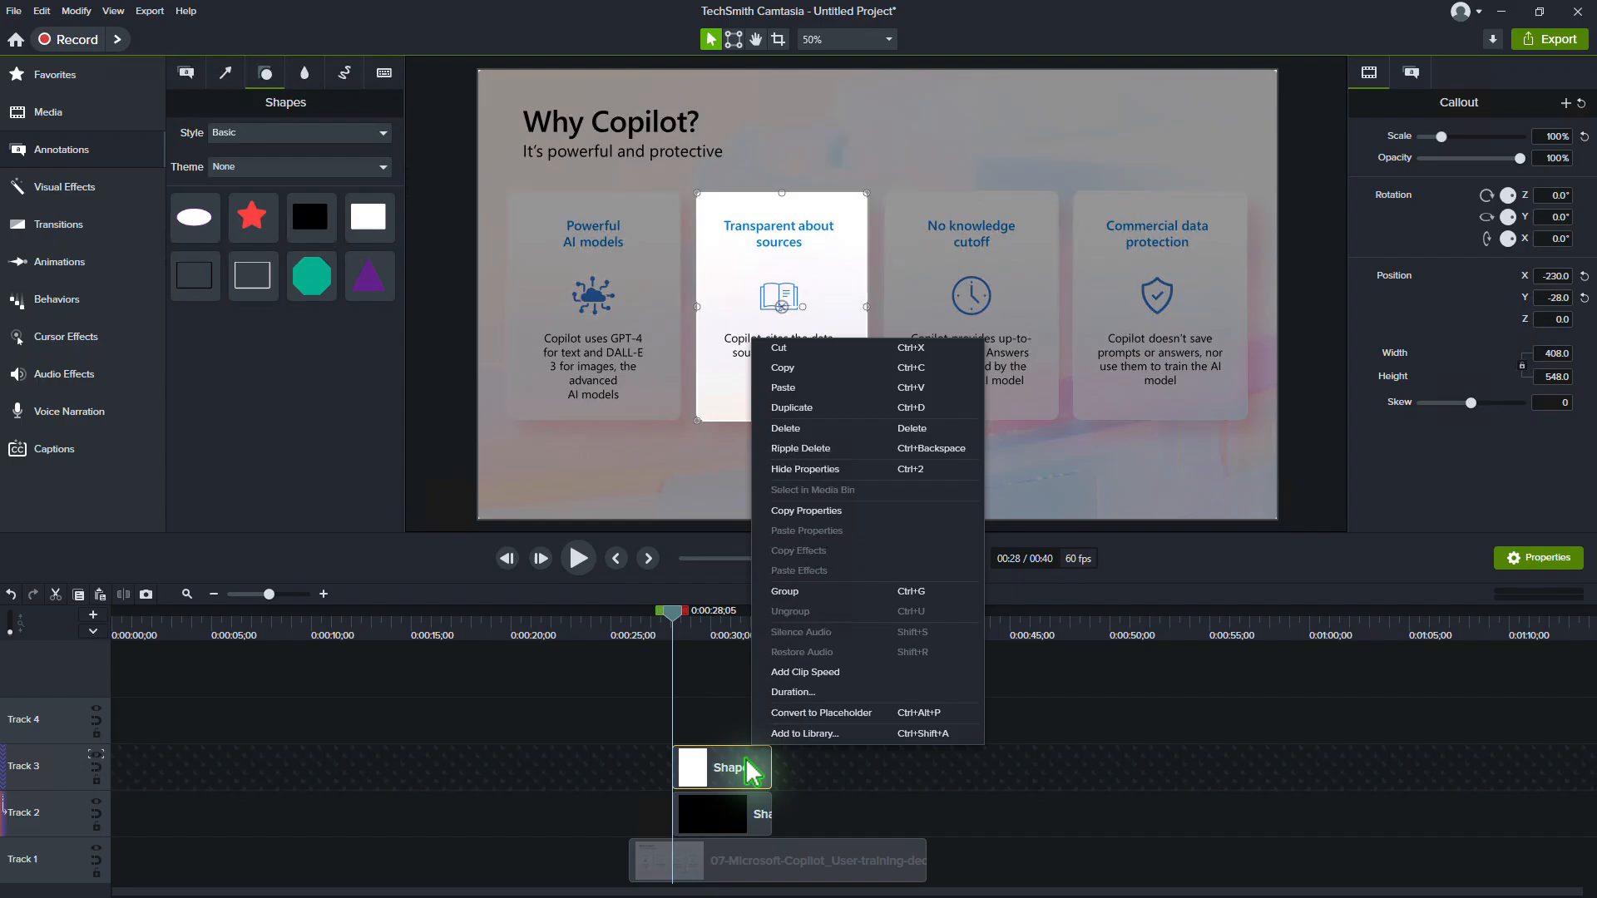
pyautogui.click(823, 409)
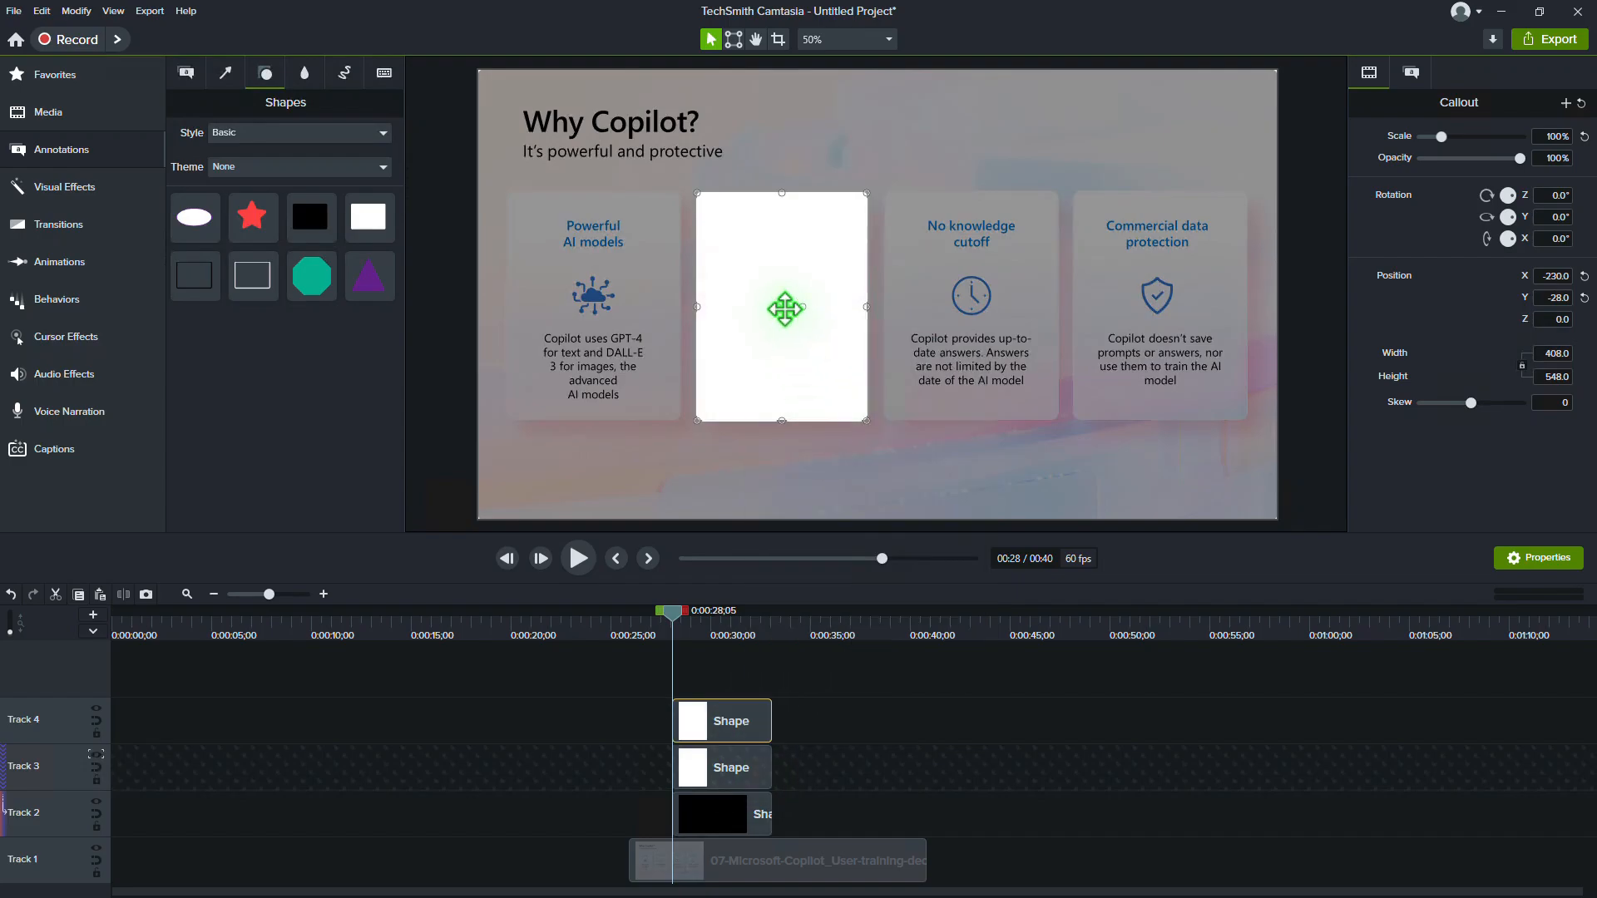
pyautogui.moveTo(789, 307); pyautogui.dragTo(976, 308)
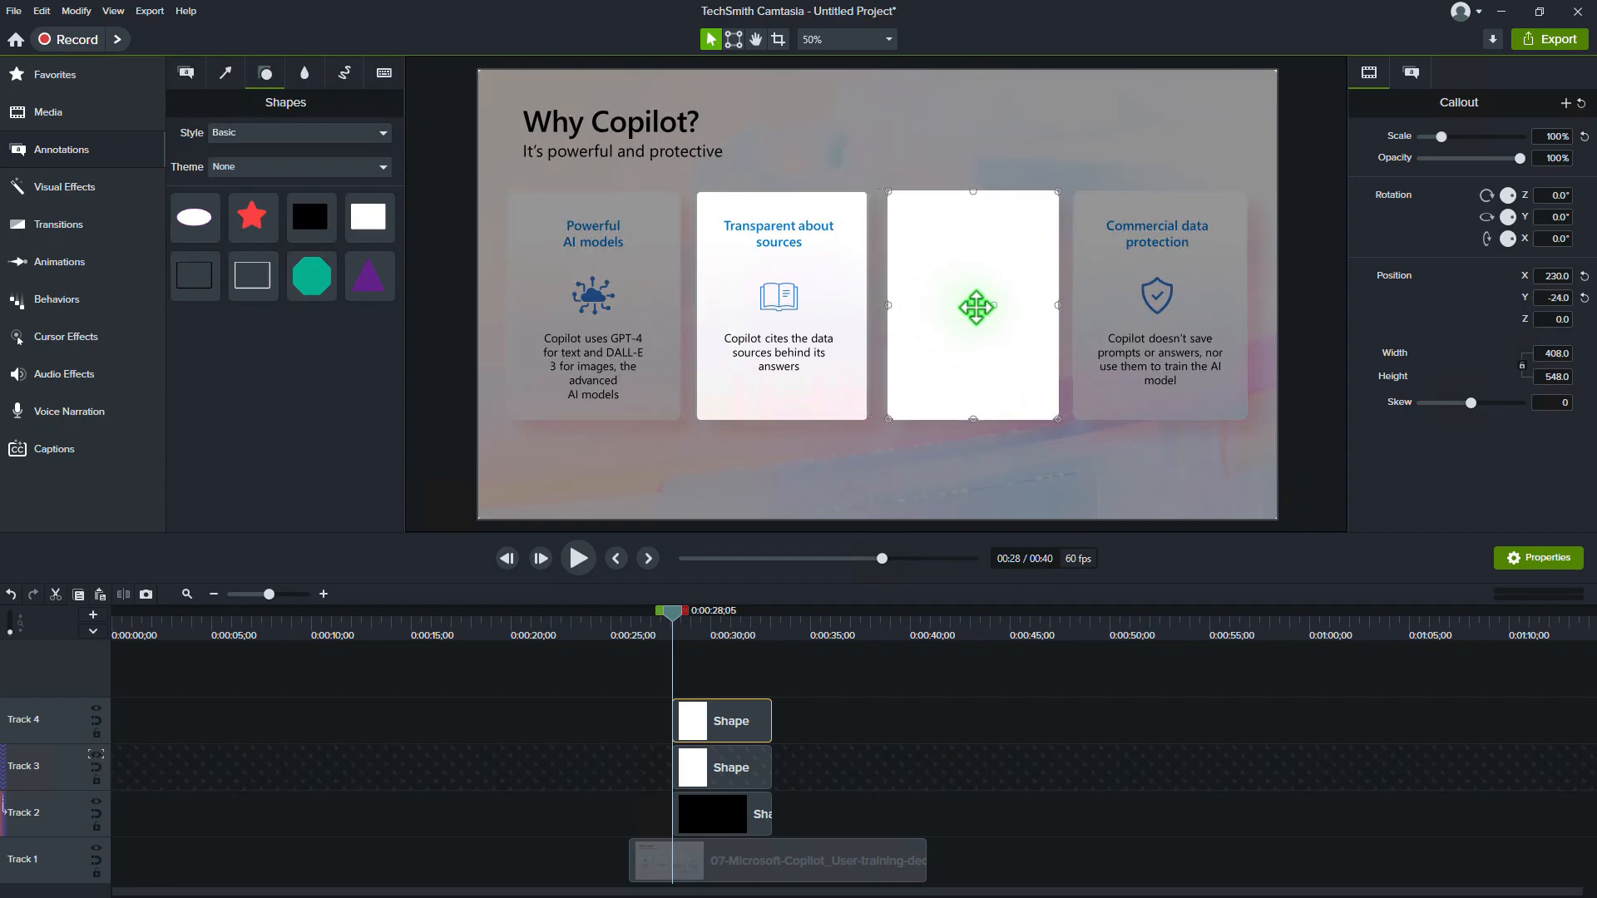
pyautogui.click(96, 708)
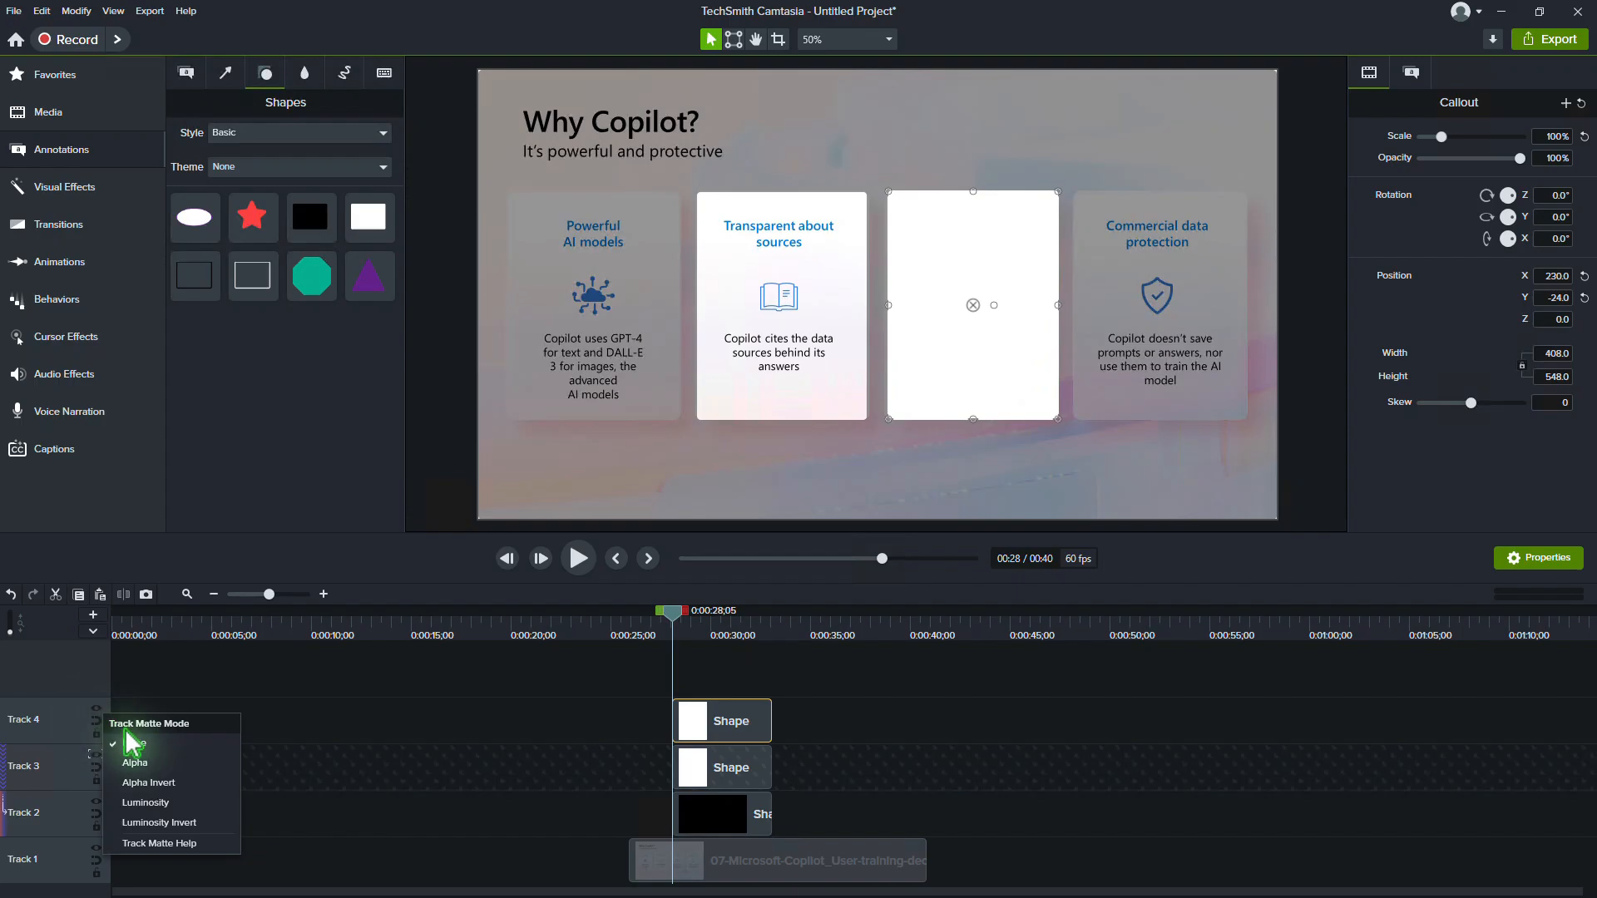
pyautogui.click(200, 817)
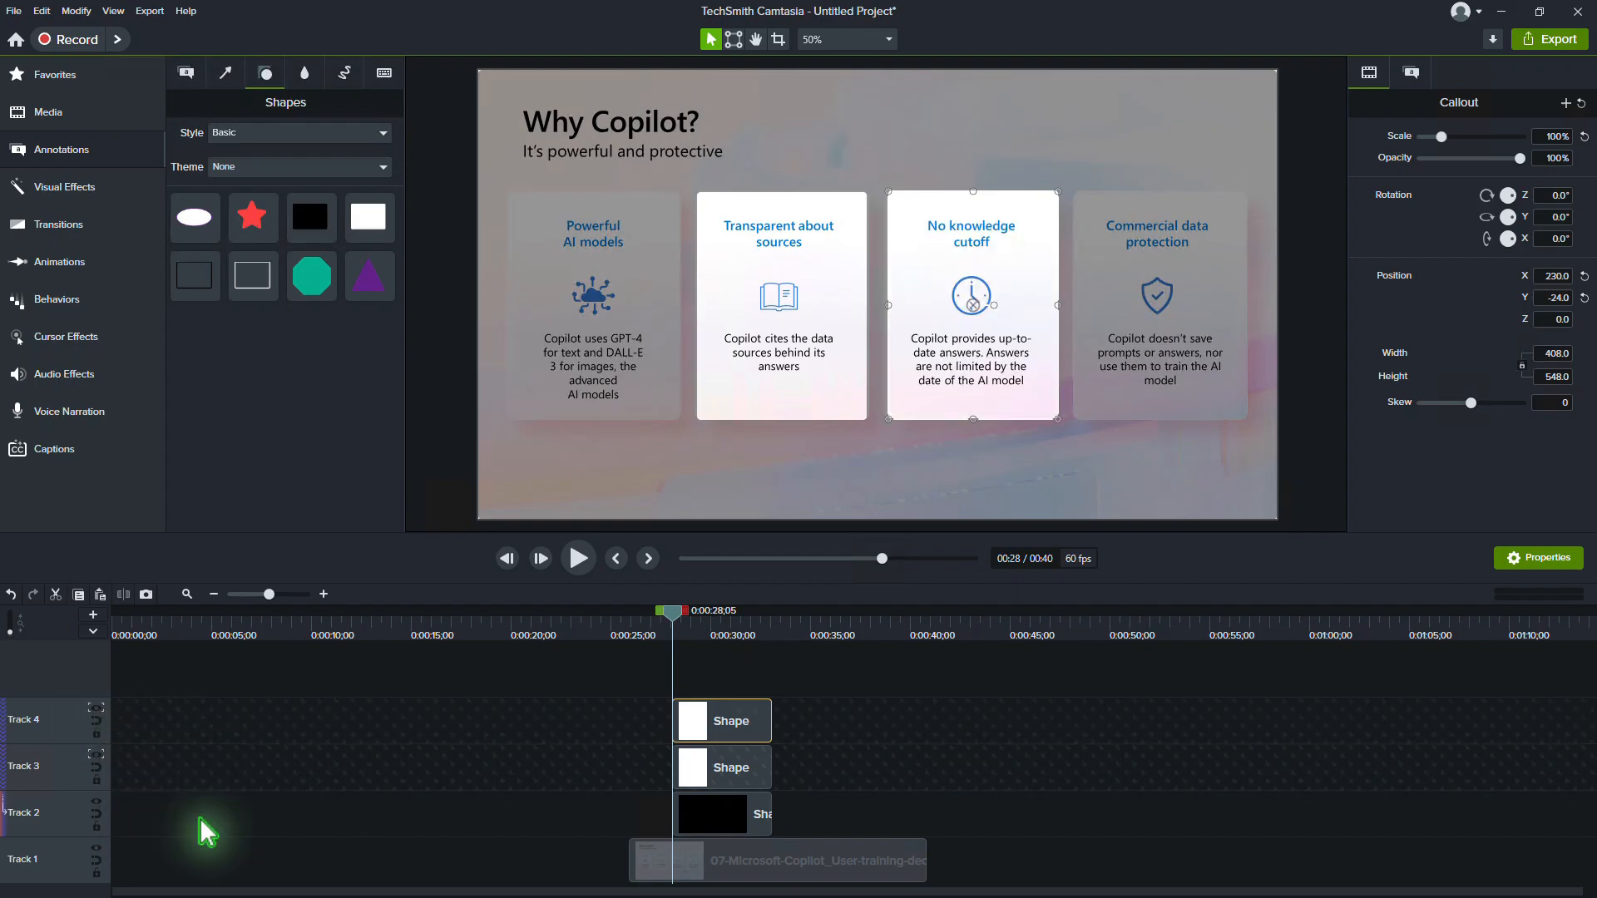
# - Duplicate the Track 4 rectangle onto the "Commercial data protection" card and apply the matching track matte to Track 5
pyautogui.rightClick(734, 730)
pyautogui.click(783, 375)
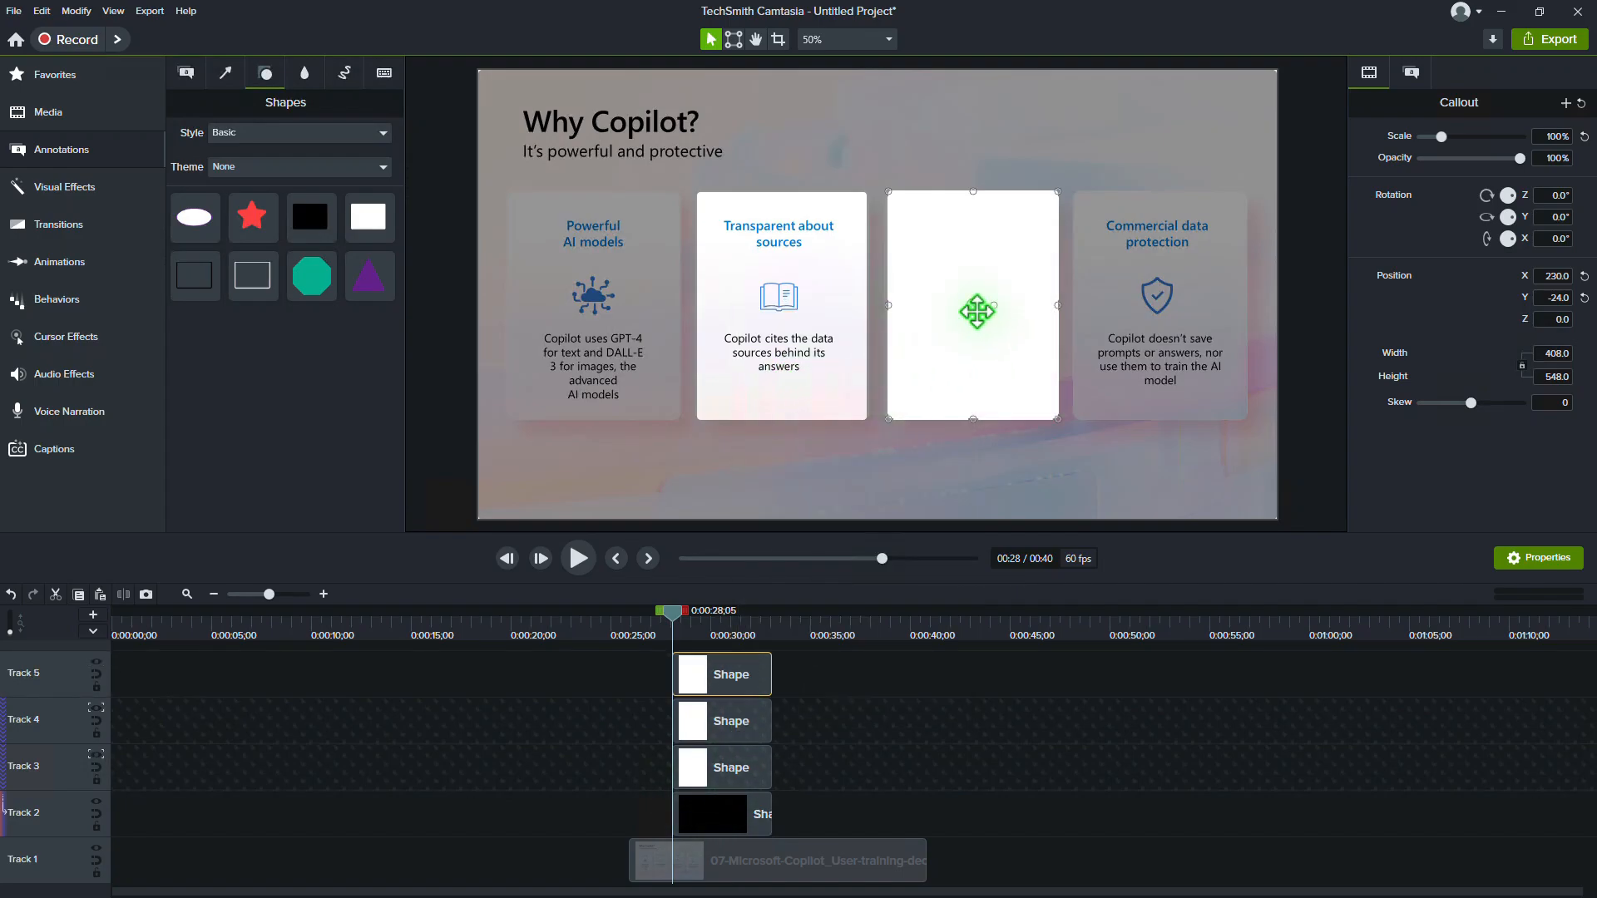
pyautogui.moveTo(972, 306); pyautogui.dragTo(1157, 306)
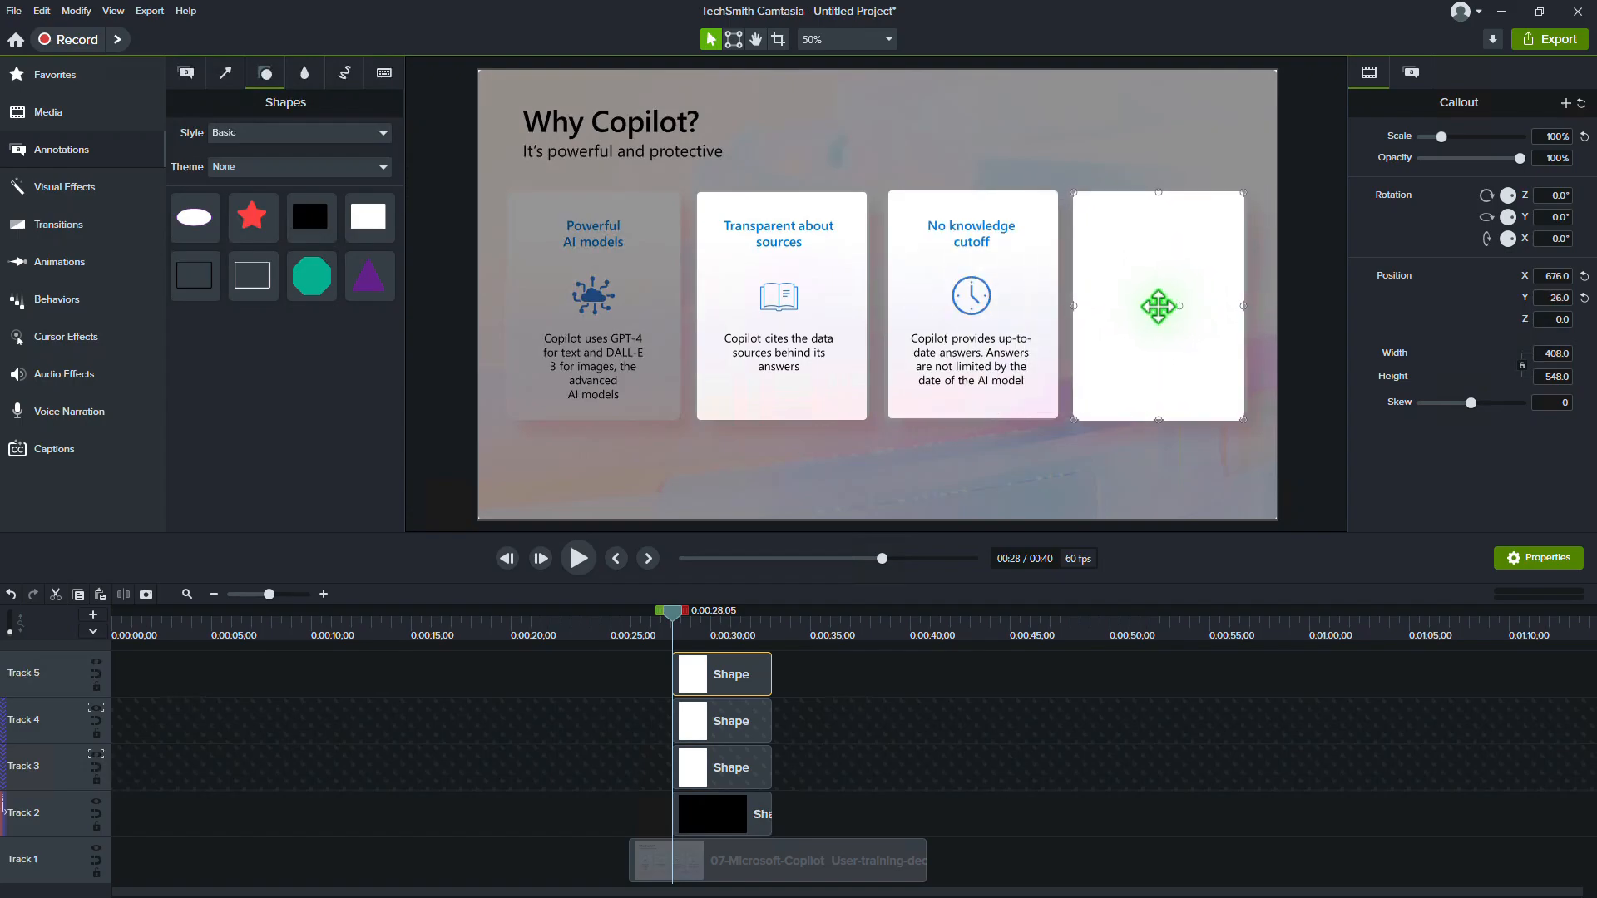
pyautogui.rightClick(96, 671)
pyautogui.click(206, 790)
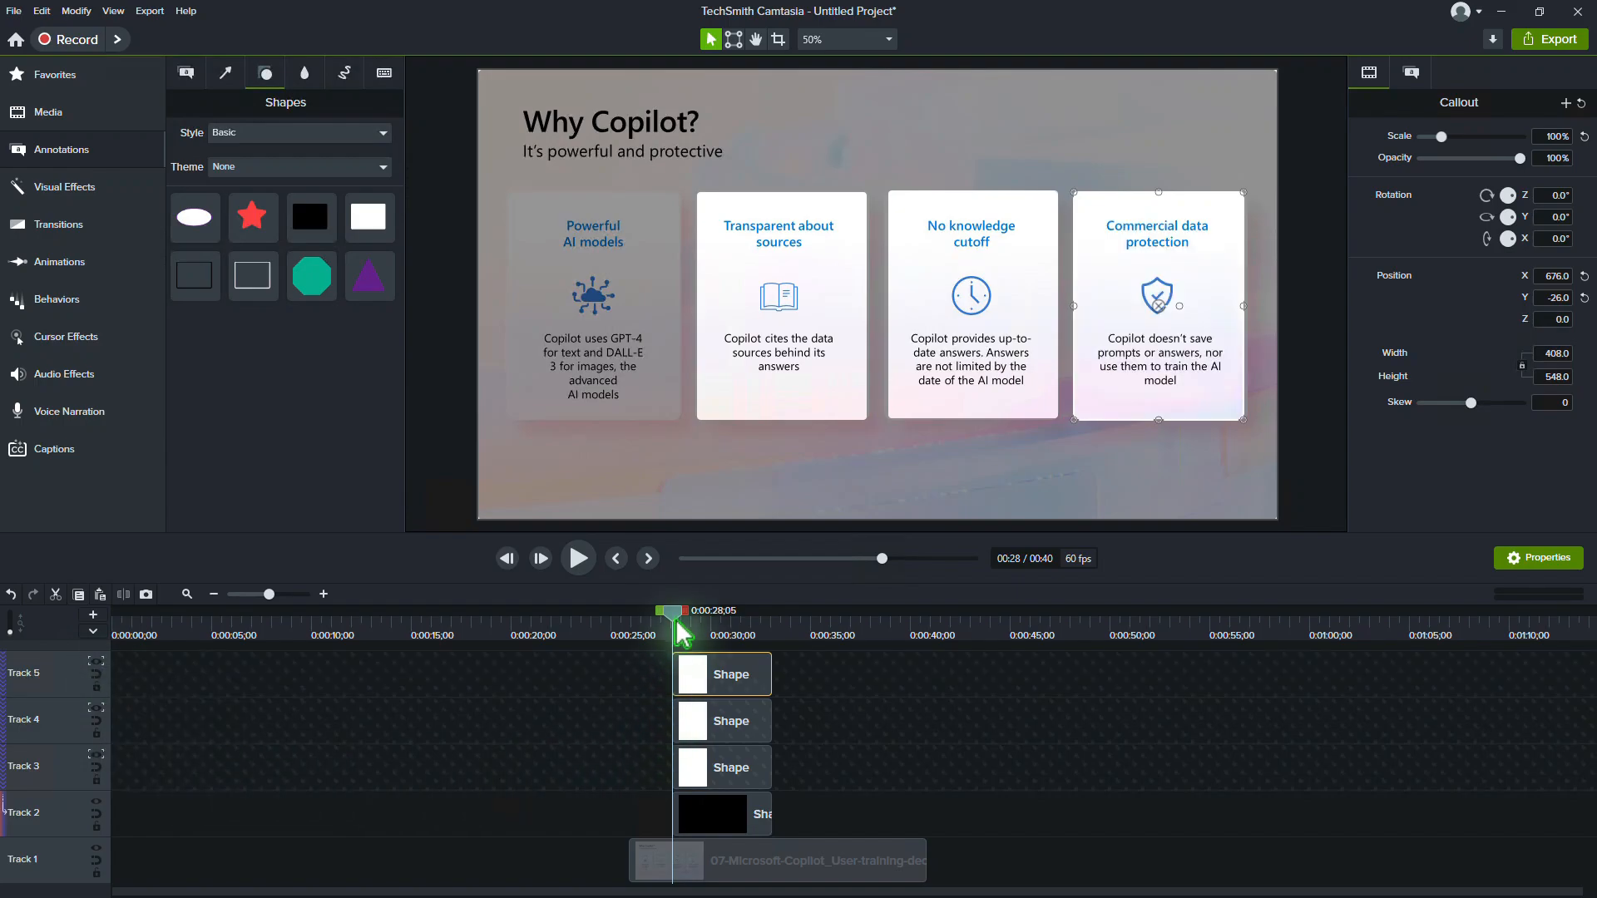
# - Play the timeline from about 0:00:27;22, just before the shapes start, to preview the highlighted cards
pyautogui.moveTo(677, 619); pyautogui.dragTo(664, 624)
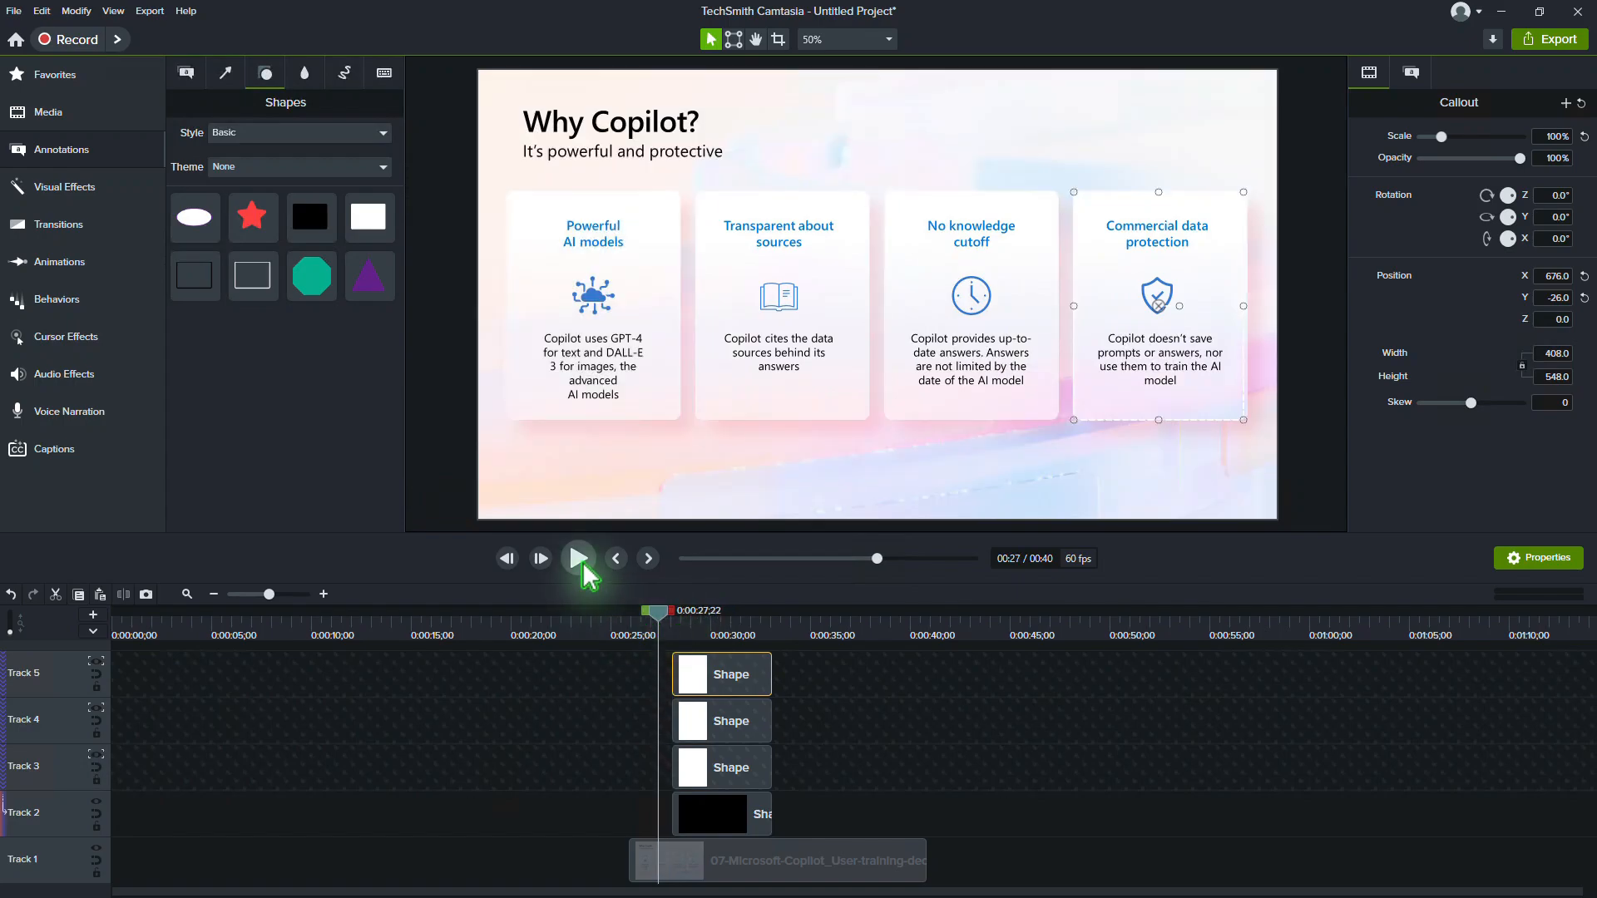
pyautogui.click(582, 563)
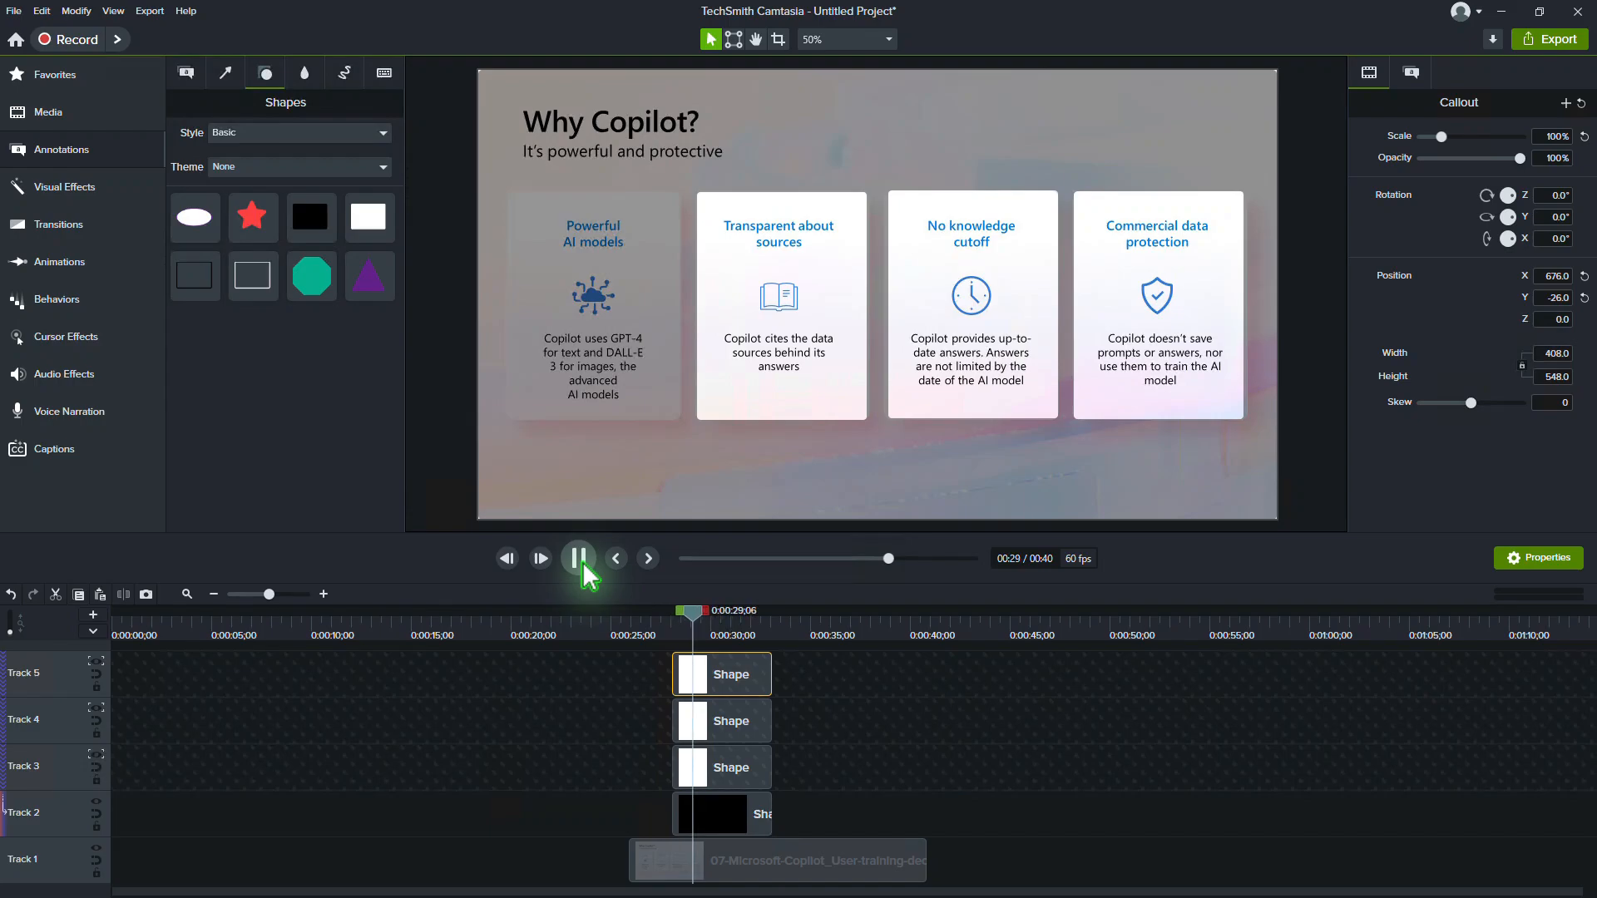